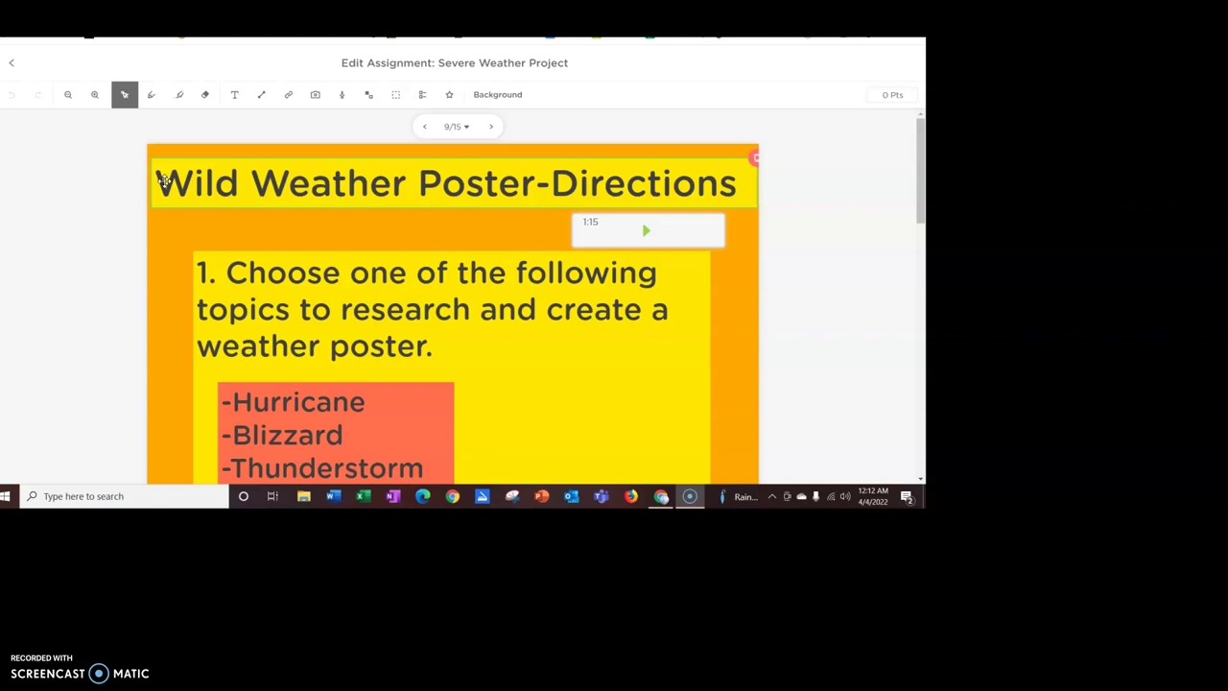
Highlight the 1:15 audio recording and the yellow poster-directions box on slide 9
scroll(164, 180, "down", 1)
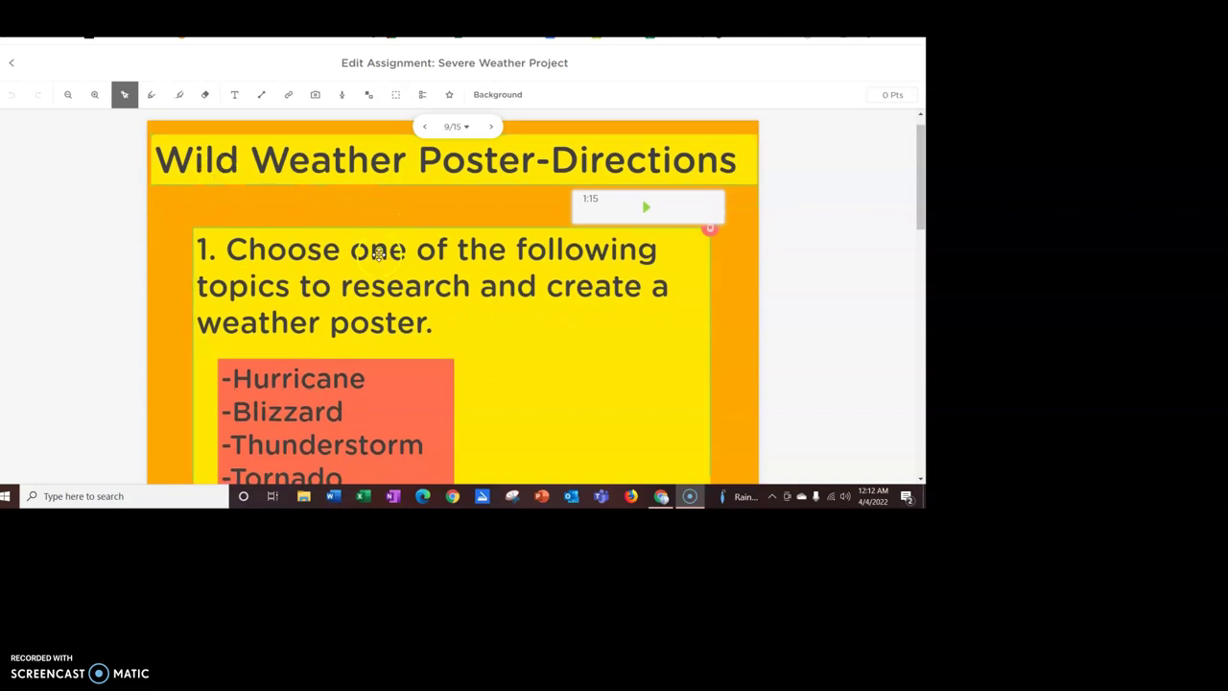
left_click(617, 203)
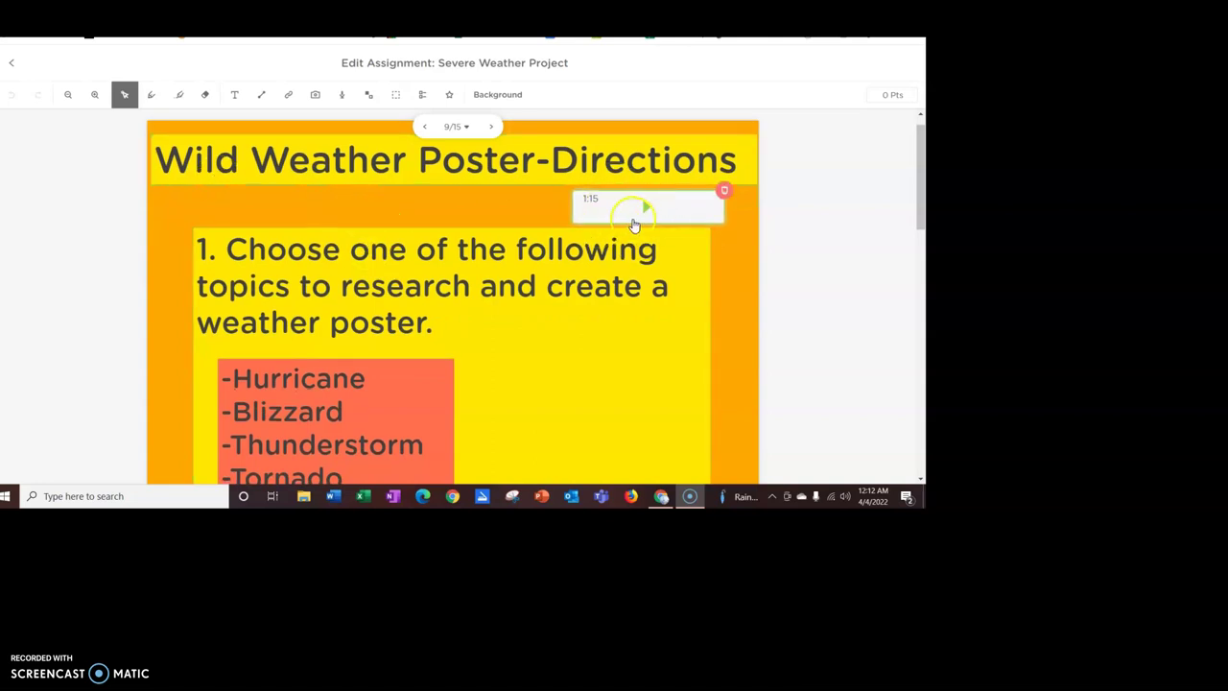
left_click(542, 242)
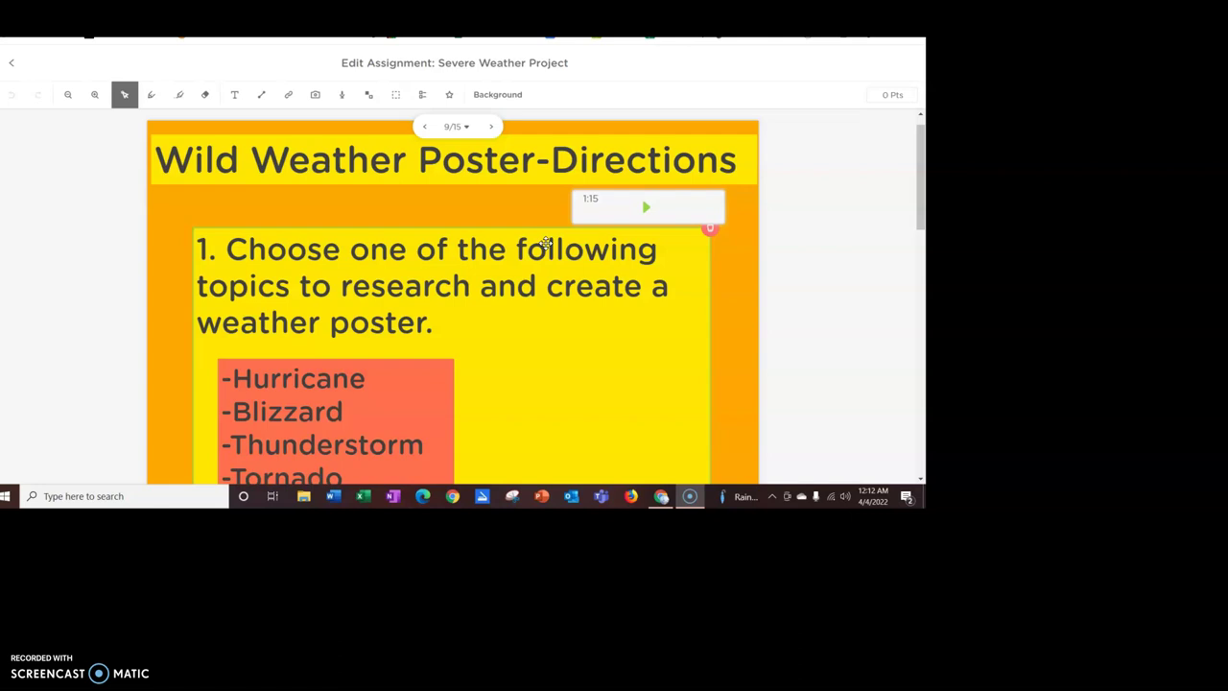
Scroll past the topic list and select the orange box of required poster information
scroll(544, 242, "down", 1)
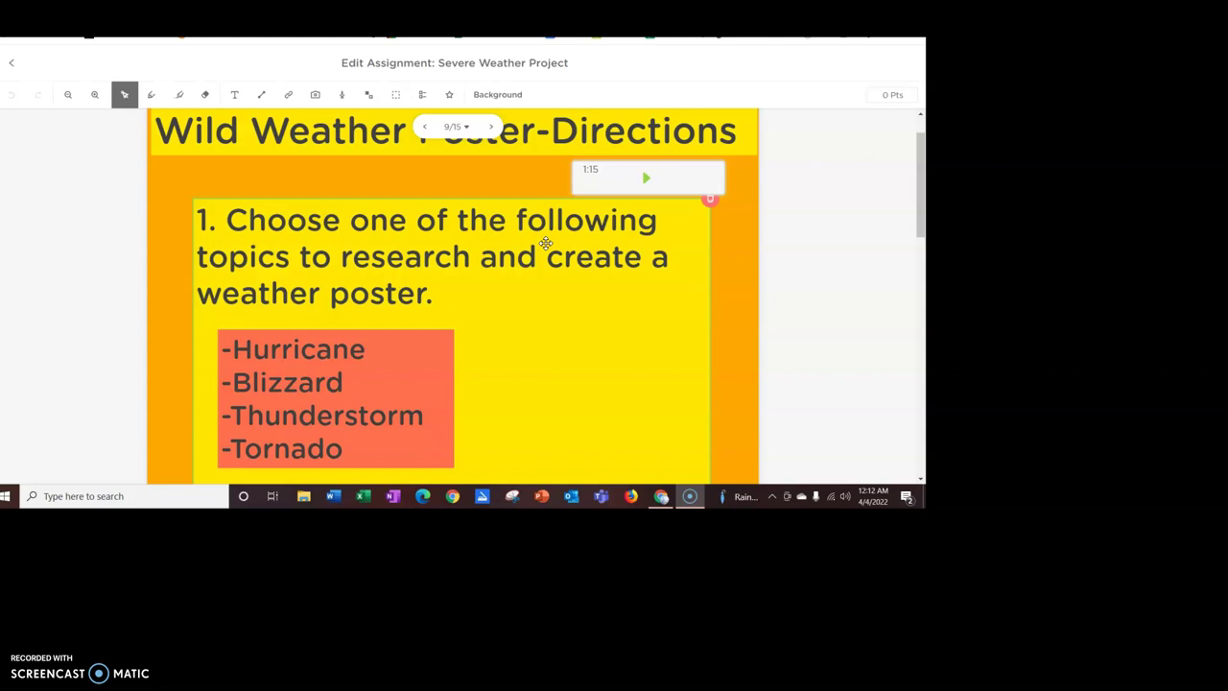
scroll(544, 242, "down", 1)
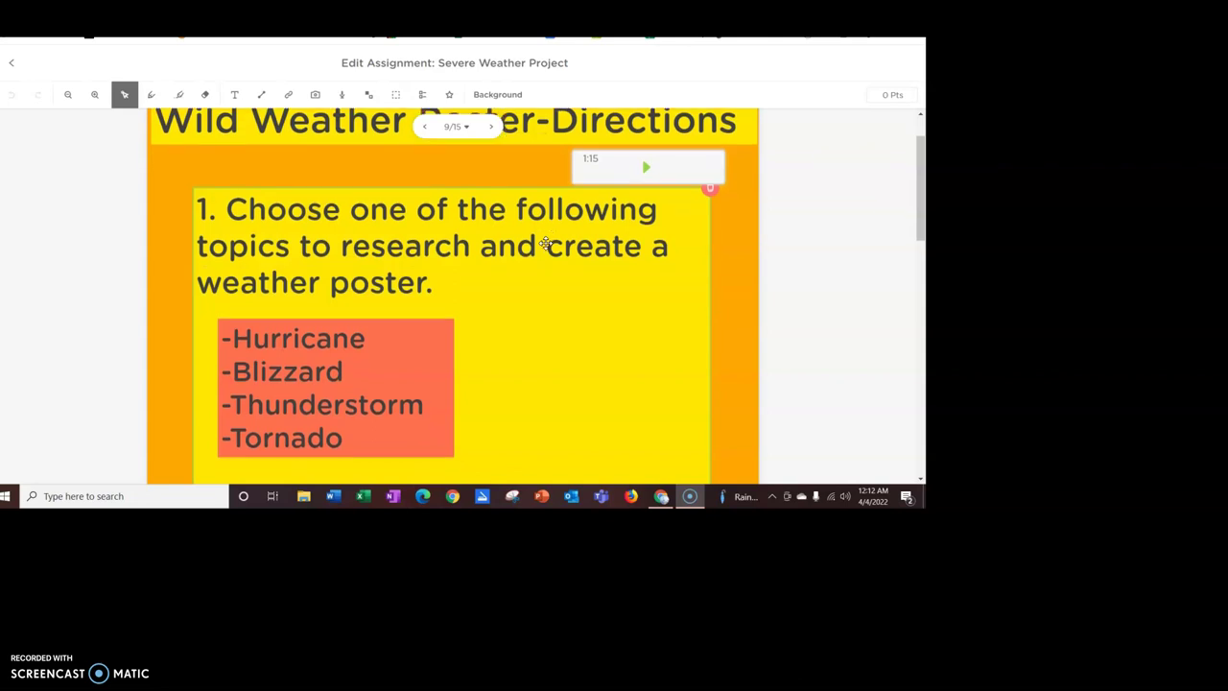
scroll(544, 243, "down", 1)
scroll(544, 243, "down", 1)
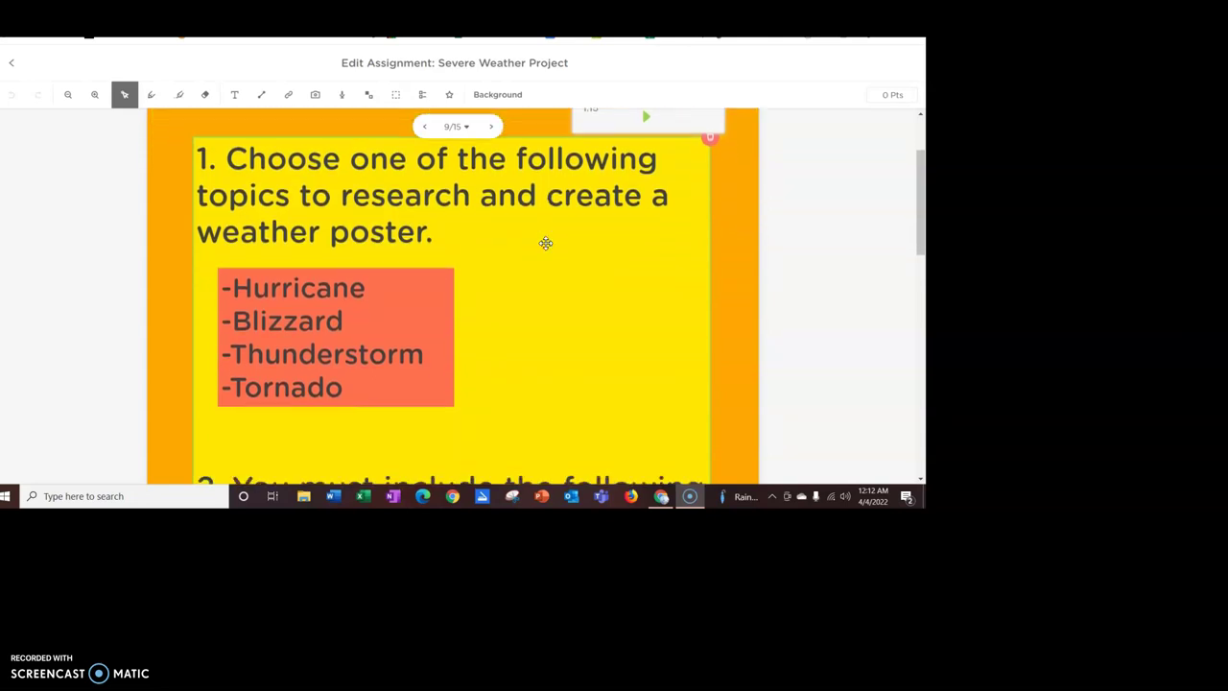
scroll(545, 242, "down", 1)
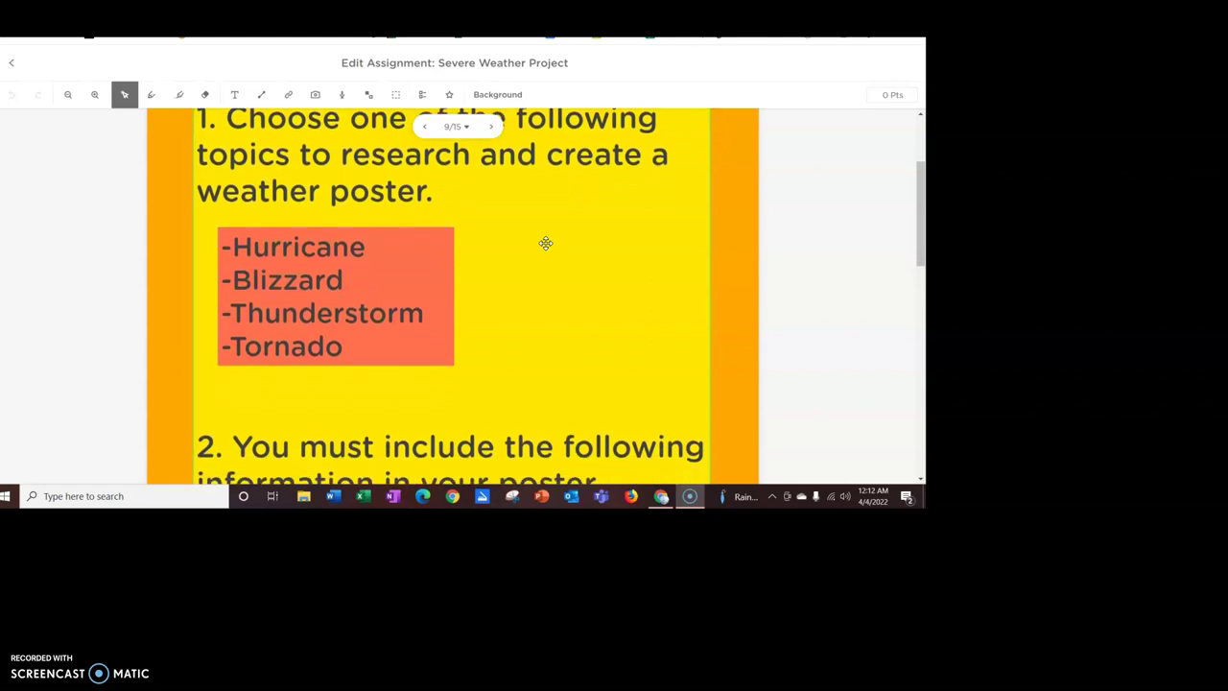
scroll(545, 243, "down", 1)
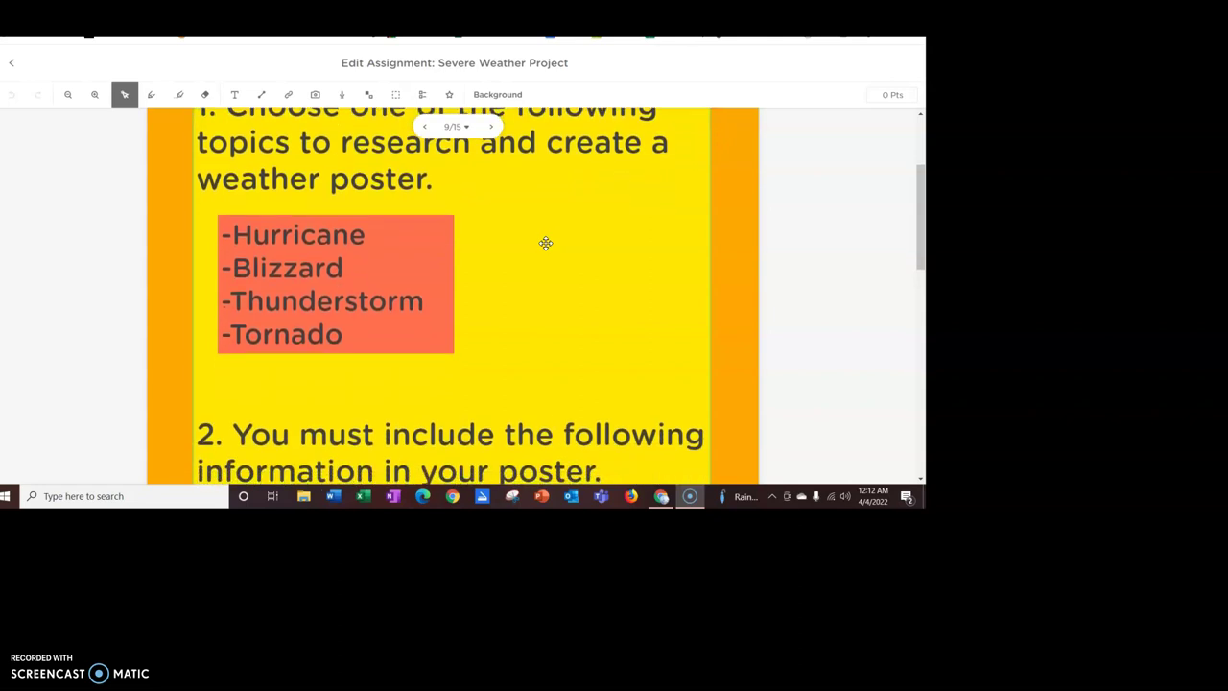
scroll(544, 242, "down", 1)
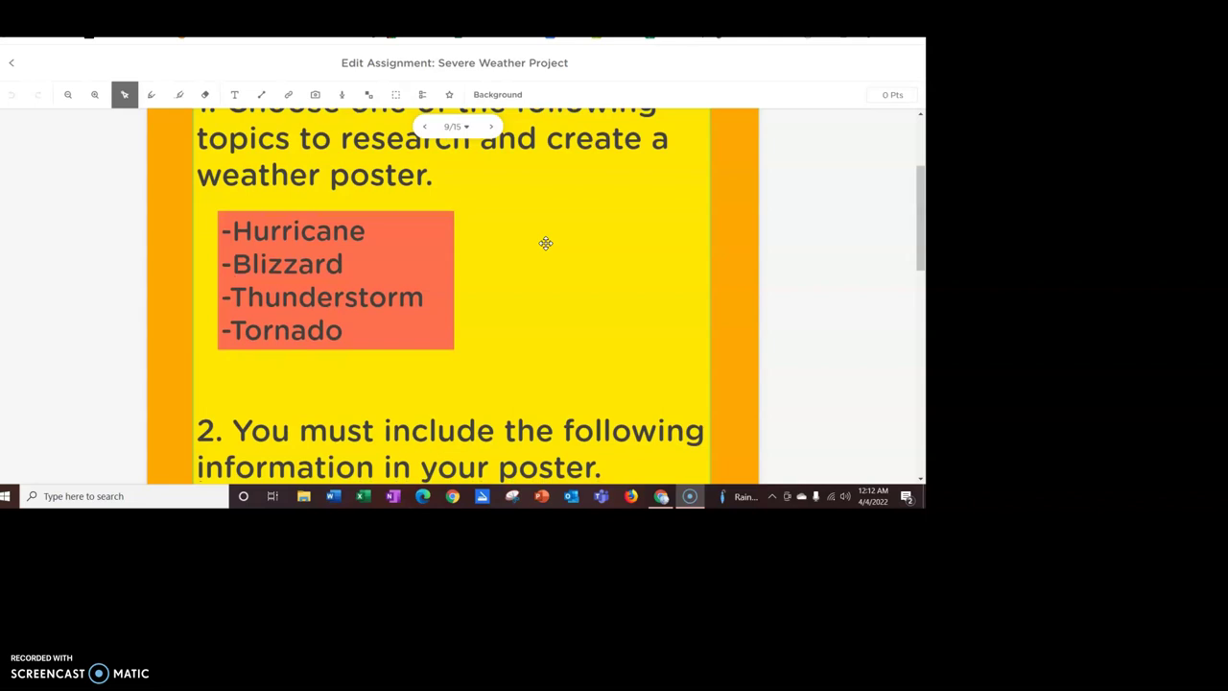
scroll(545, 243, "down", 5)
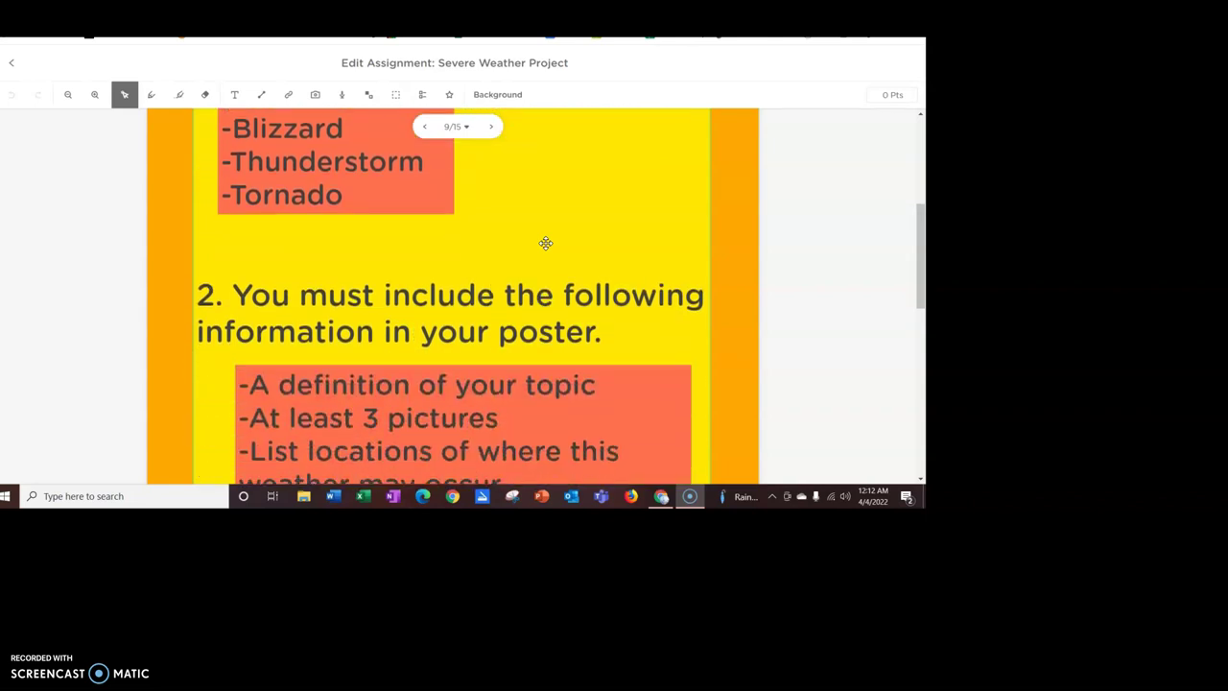
scroll(545, 243, "down", 1)
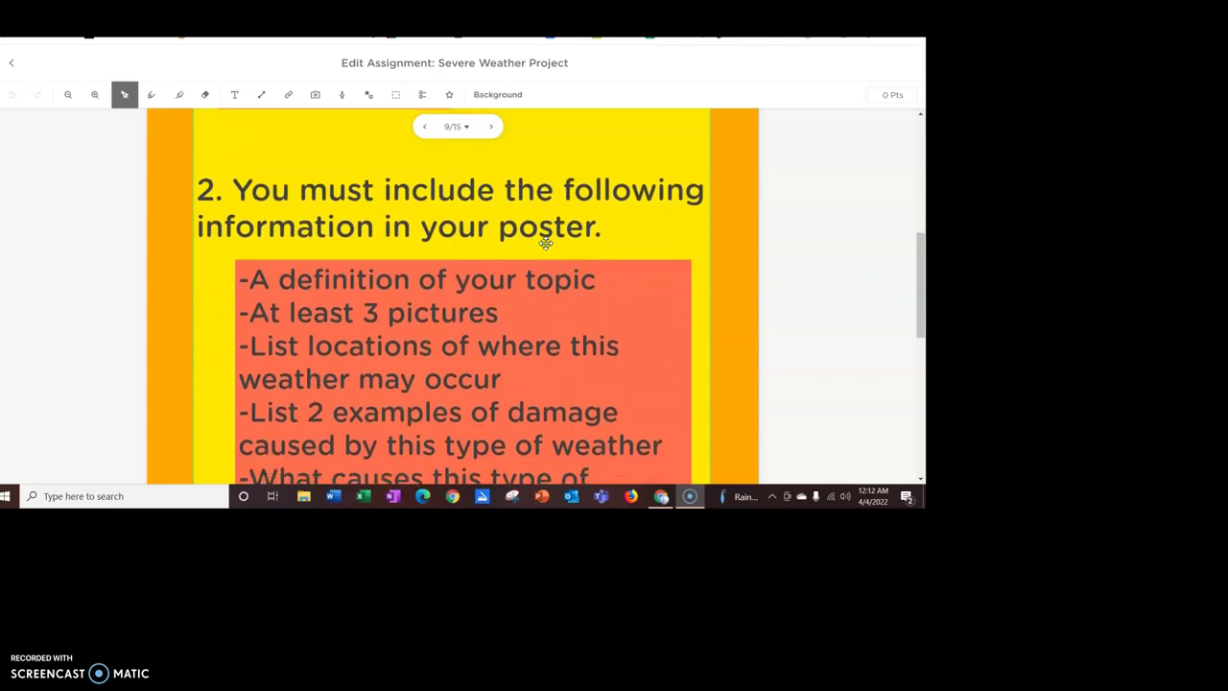
scroll(544, 243, "down", 1)
scroll(545, 243, "down", 2)
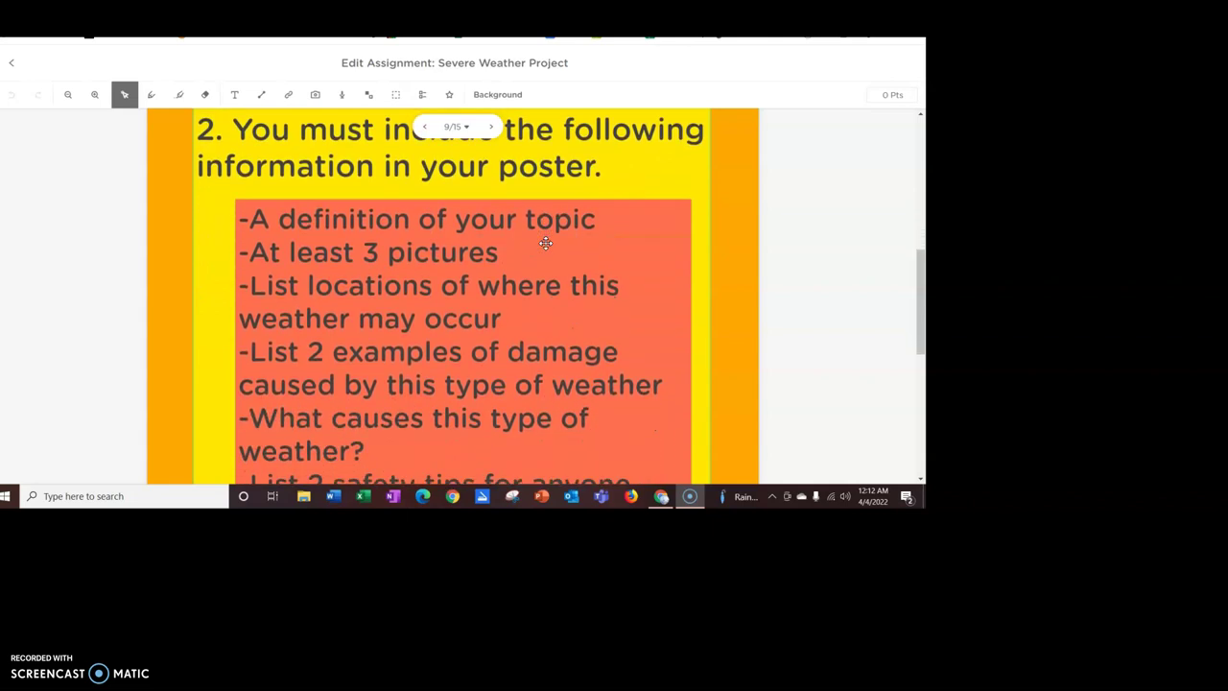
left_click(471, 200)
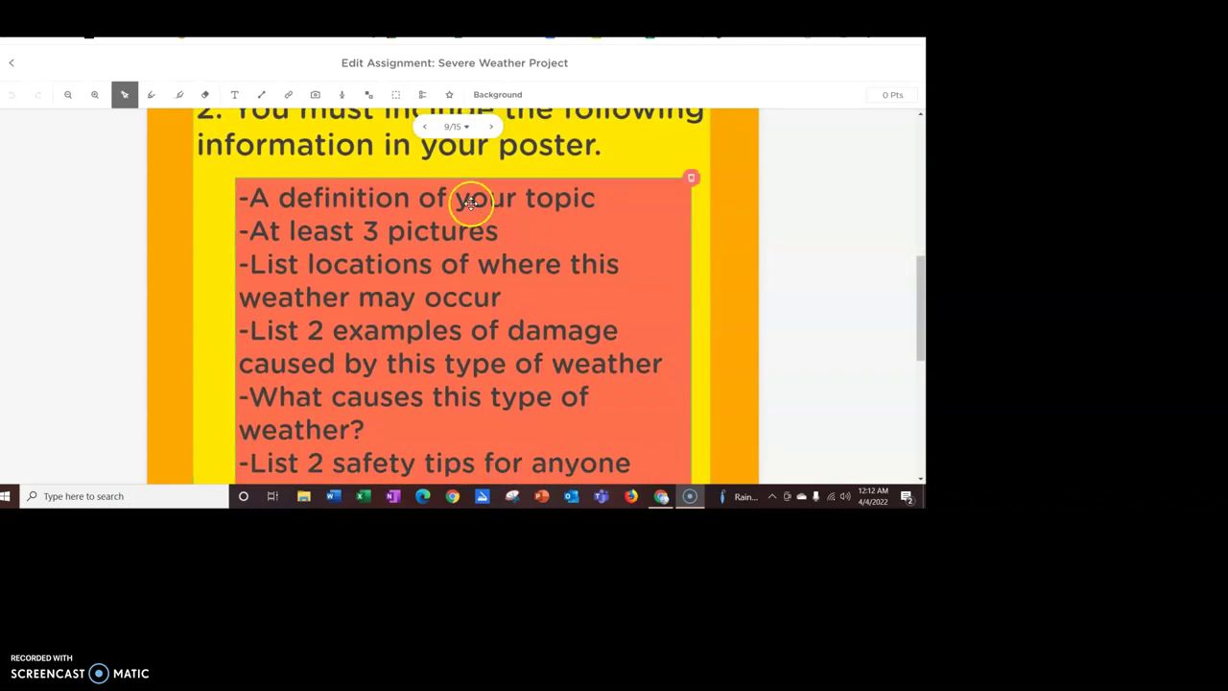
Review the required items: definition, 3+ pictures, locations, damage examples, causes, safety tips
scroll(551, 211, "up", 2)
scroll(551, 211, "up", 5)
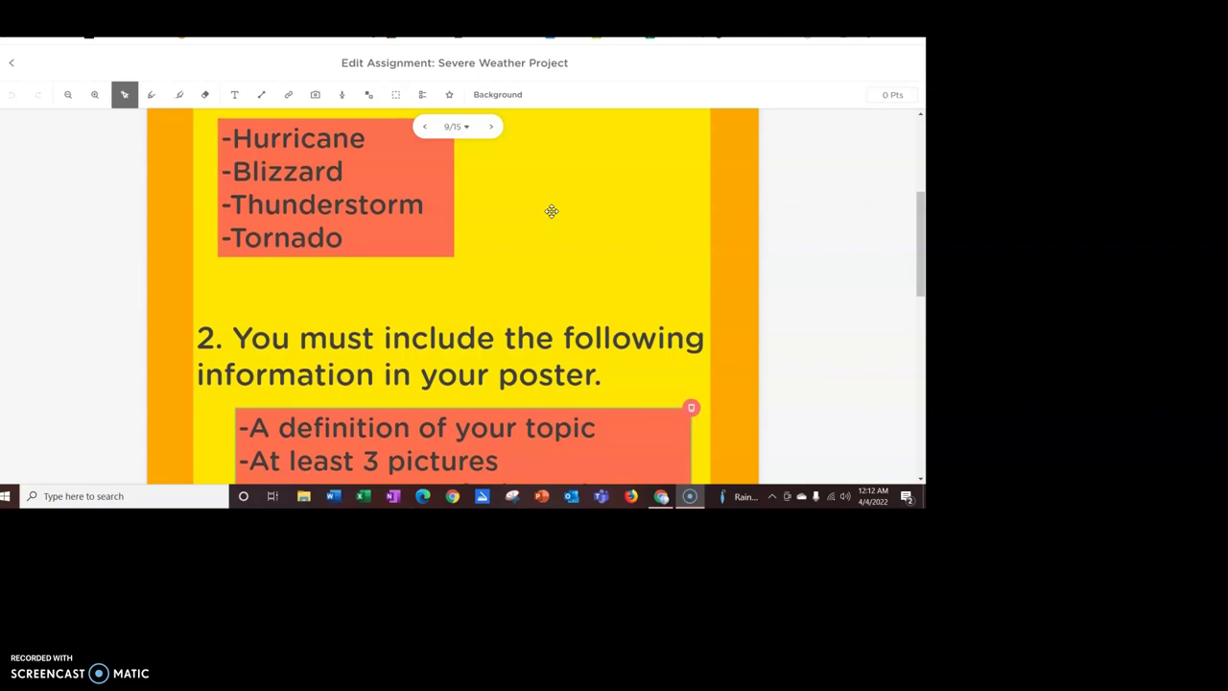
scroll(551, 211, "down", 2)
scroll(552, 211, "down", 2)
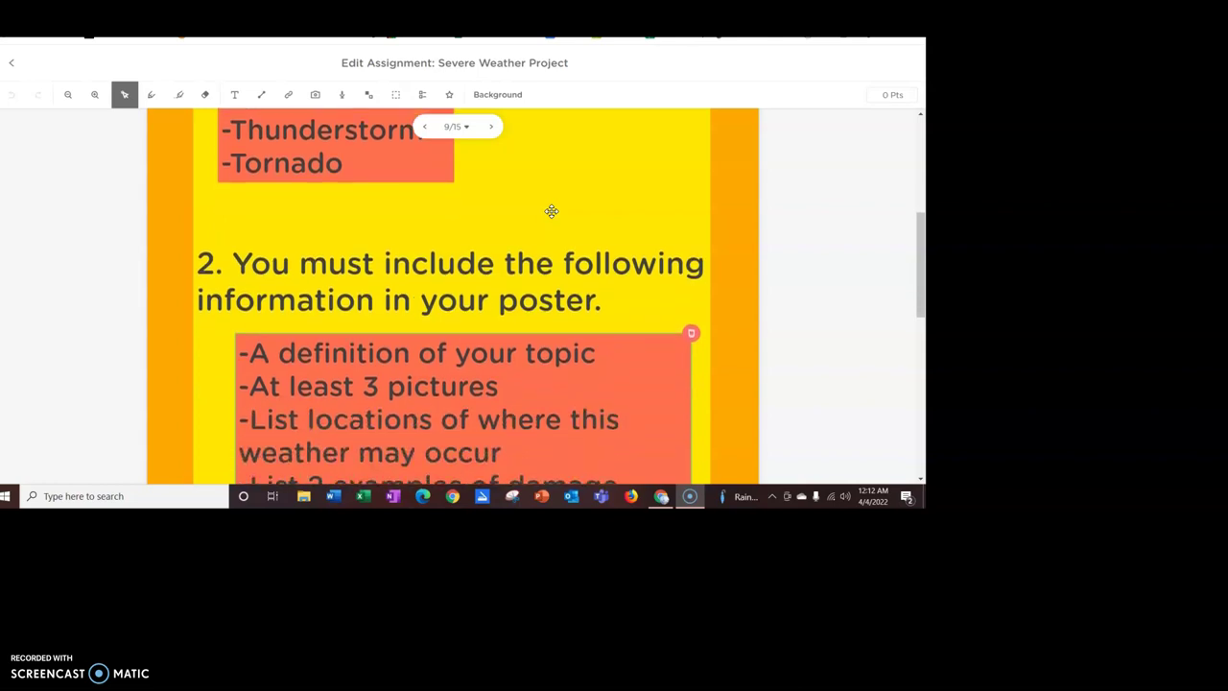
scroll(552, 211, "up", 2)
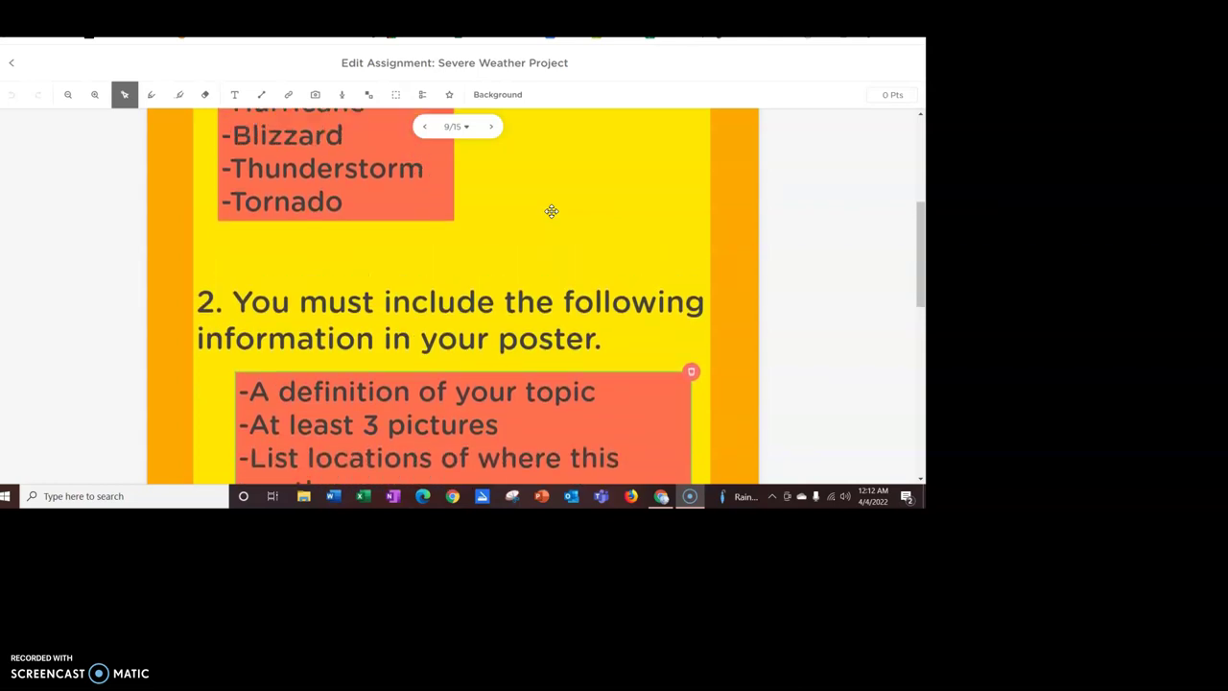
scroll(552, 211, "up", 2)
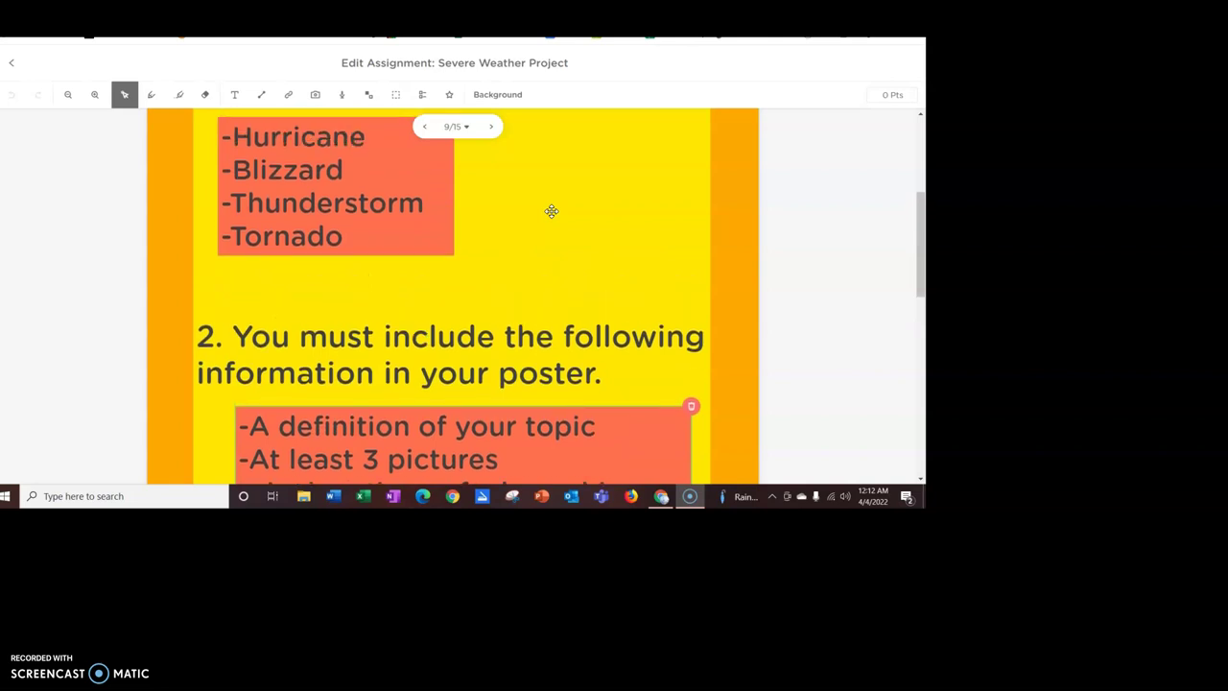
scroll(551, 211, "up", 1)
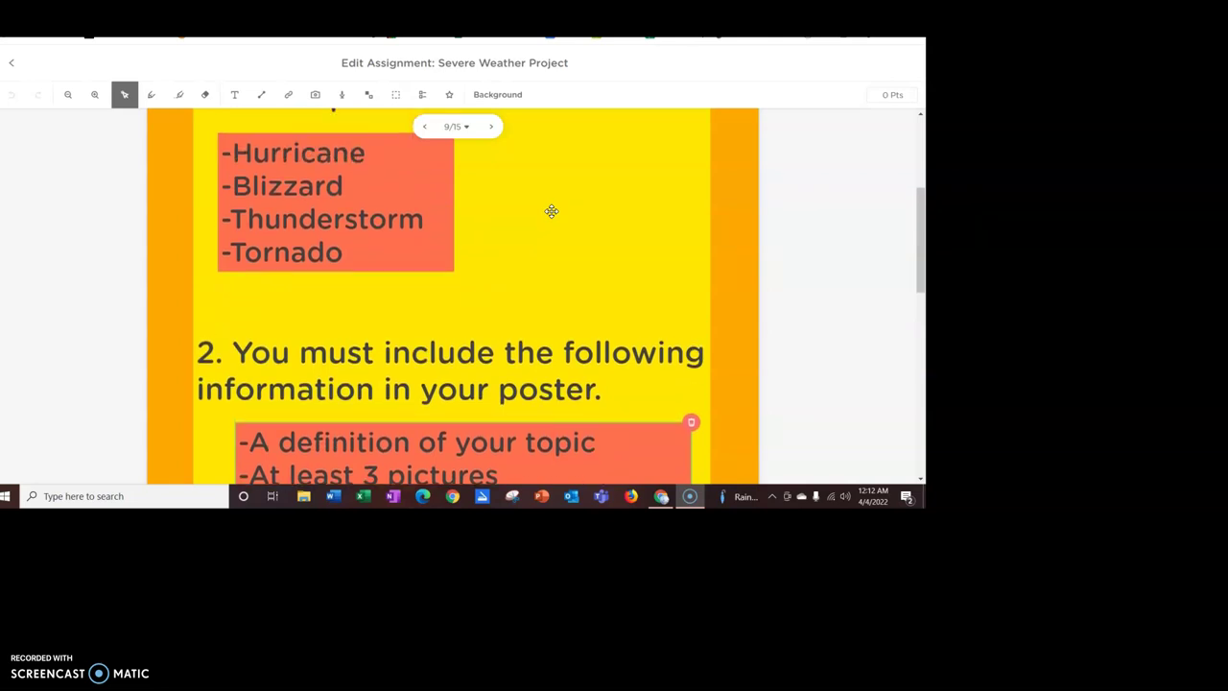
scroll(552, 211, "down", 2)
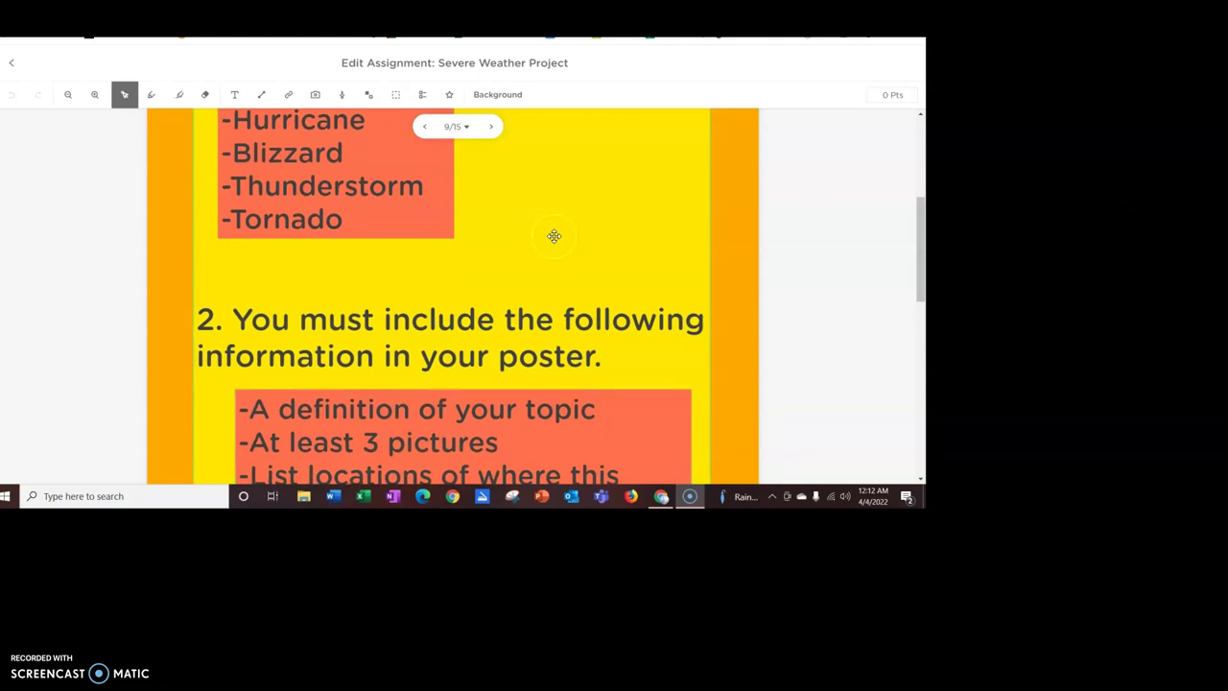
scroll(554, 236, "down", 8)
scroll(553, 236, "down", 2)
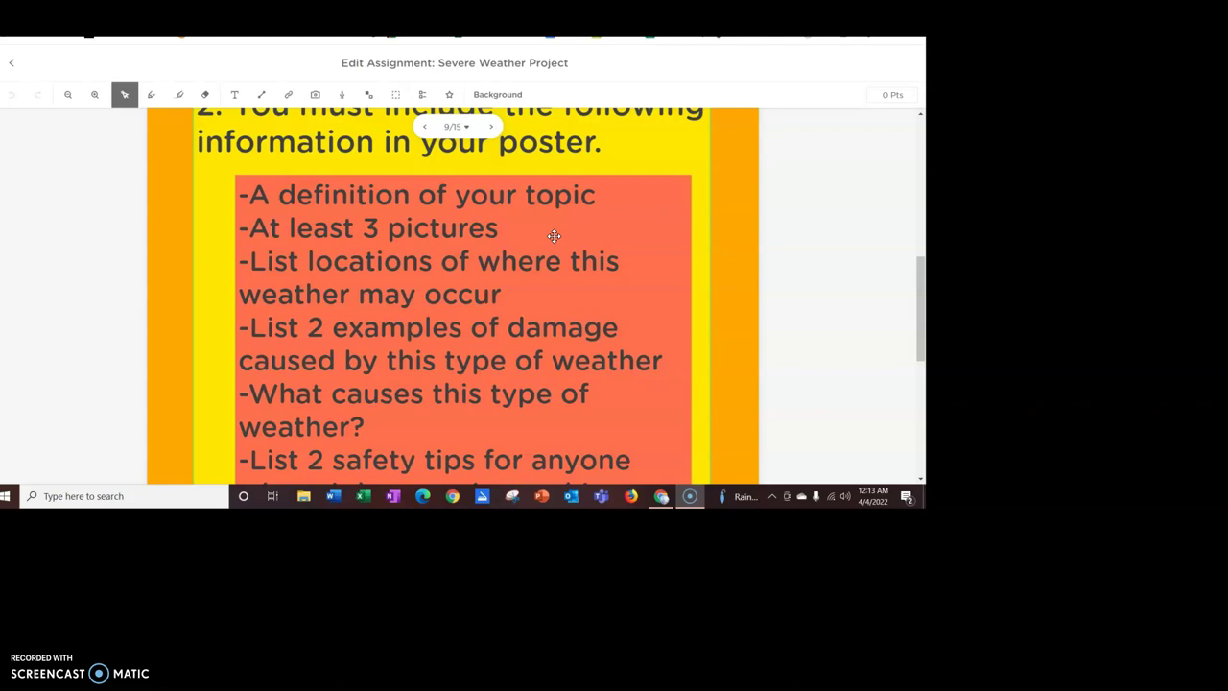
scroll(554, 236, "down", 1)
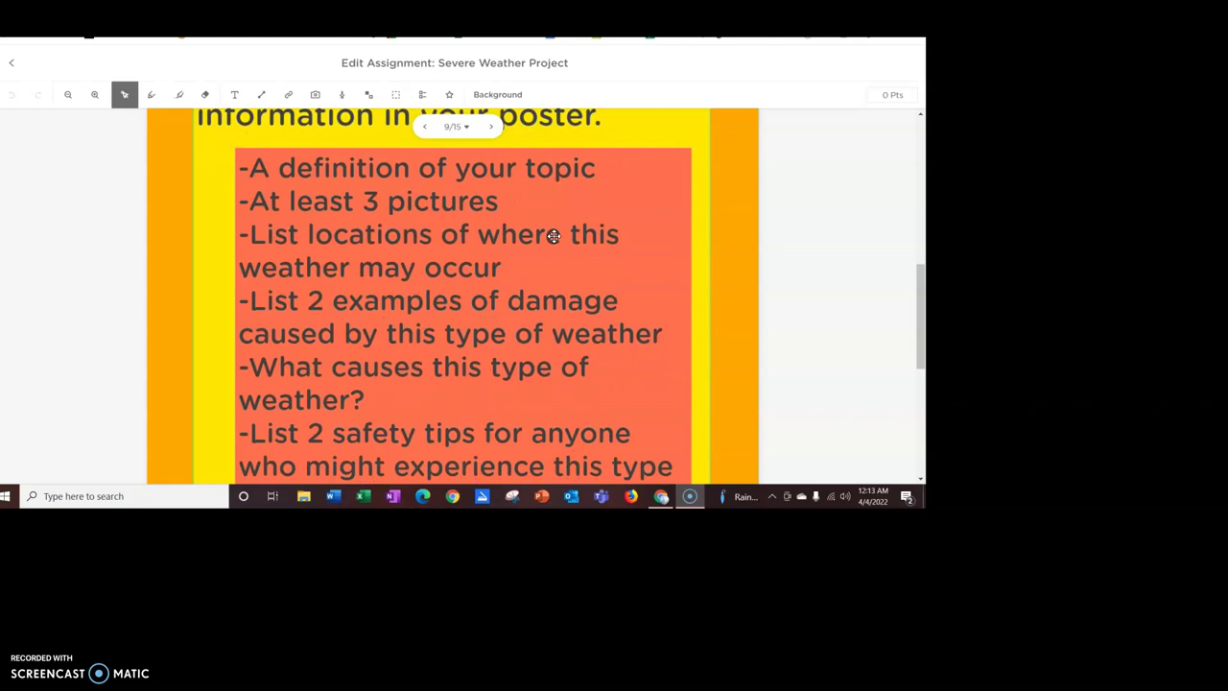
scroll(553, 236, "down", 3)
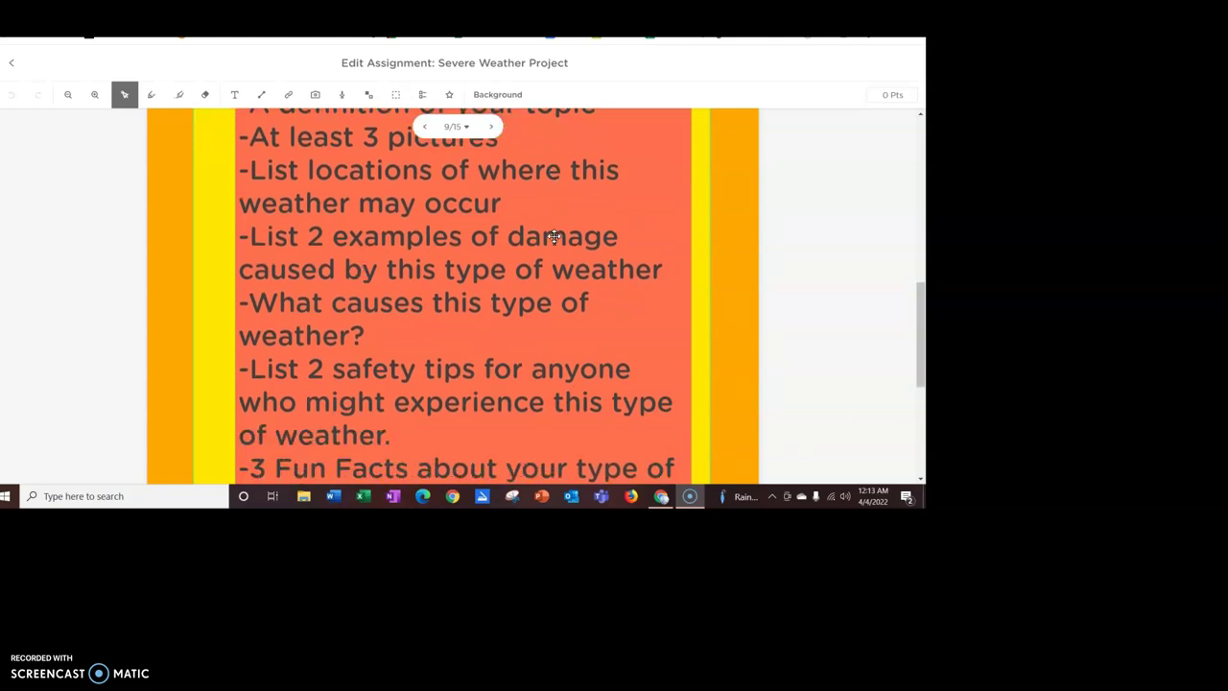
scroll(554, 236, "down", 1)
scroll(554, 236, "down", 1)
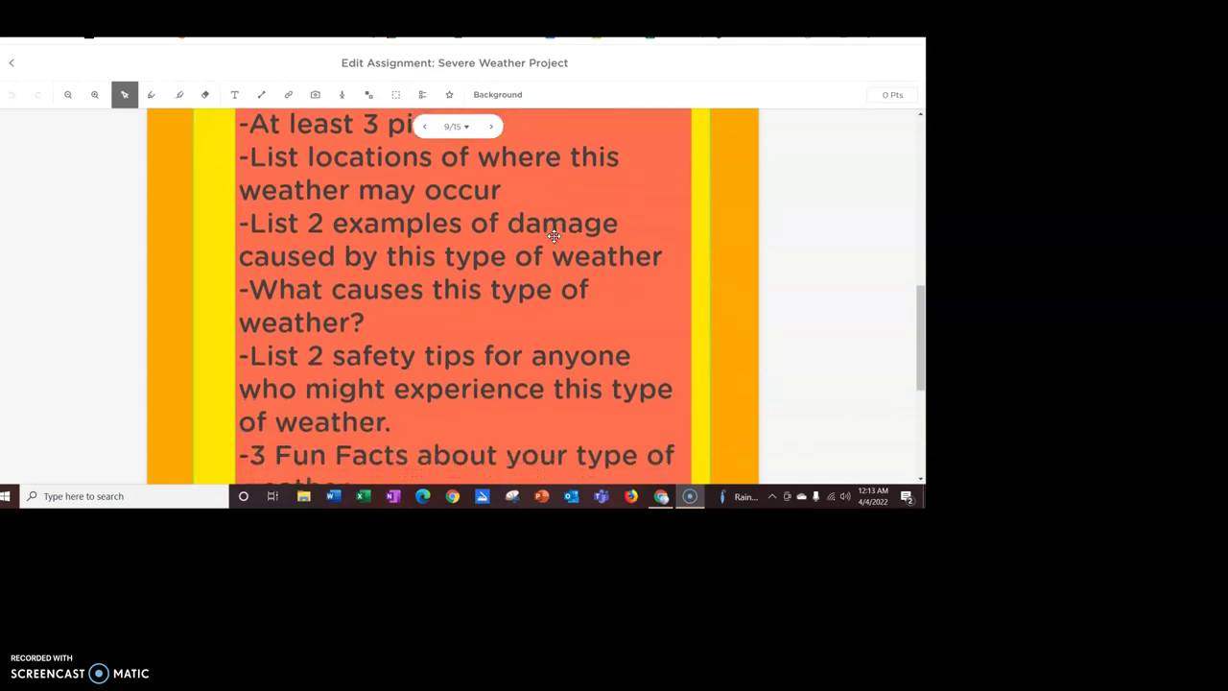
scroll(553, 236, "down", 2)
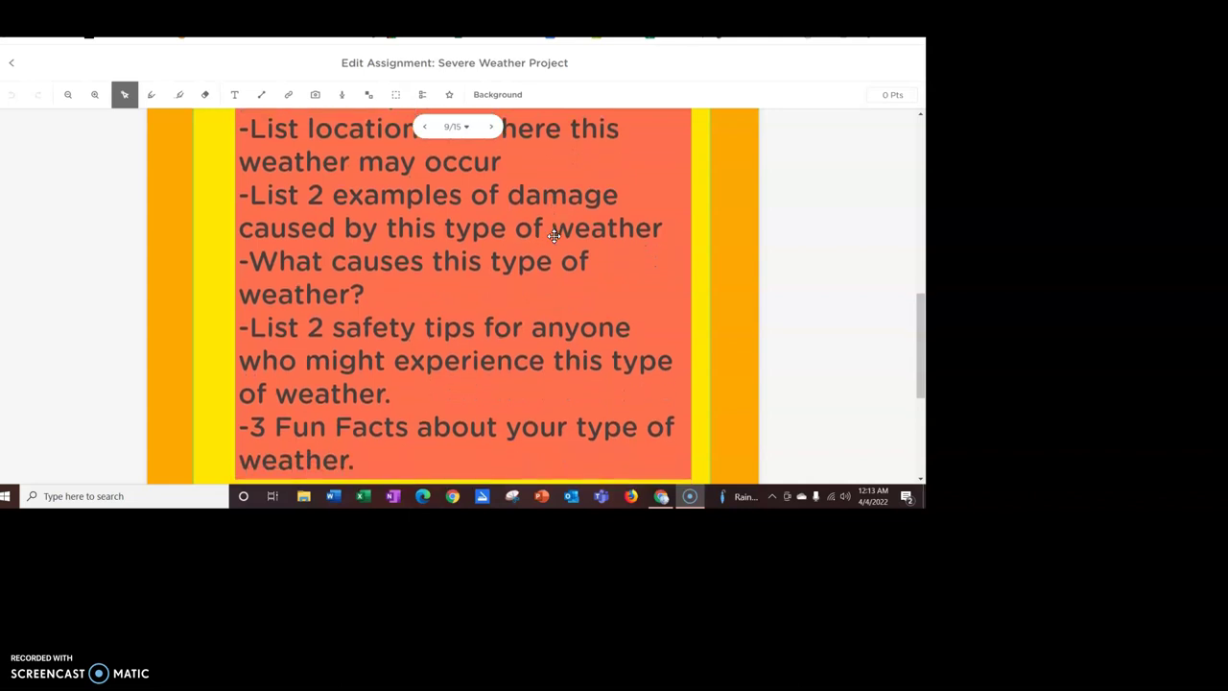
scroll(554, 236, "down", 4)
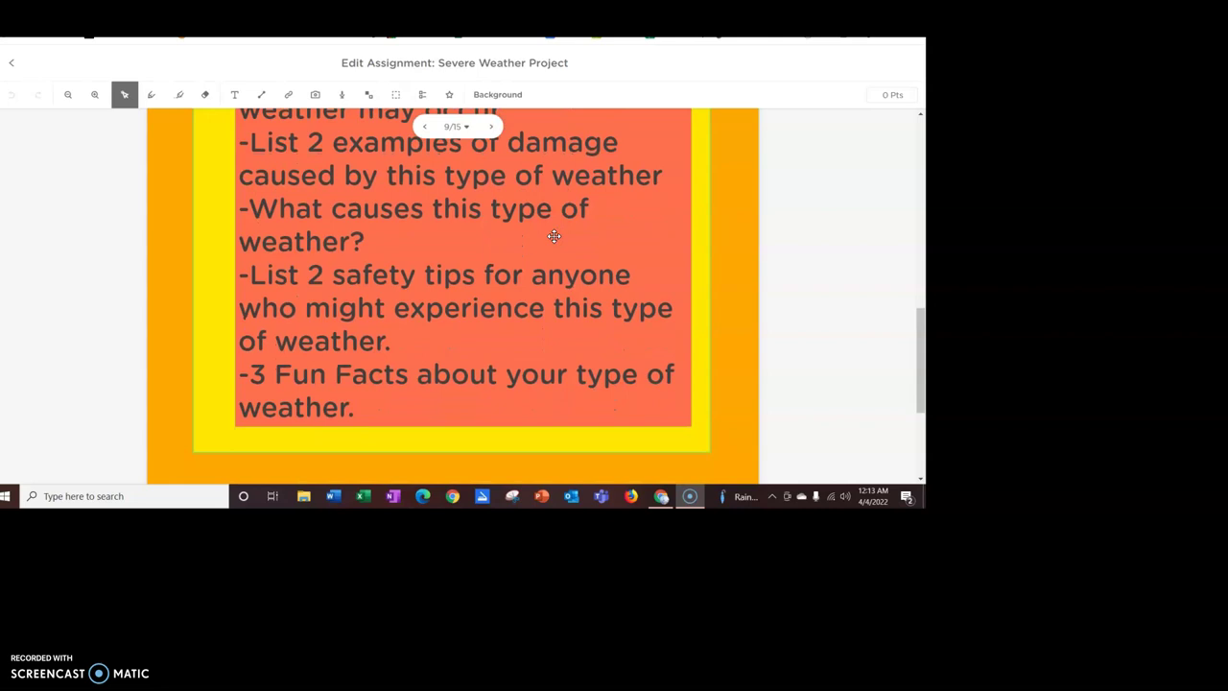
scroll(554, 236, "down", 4)
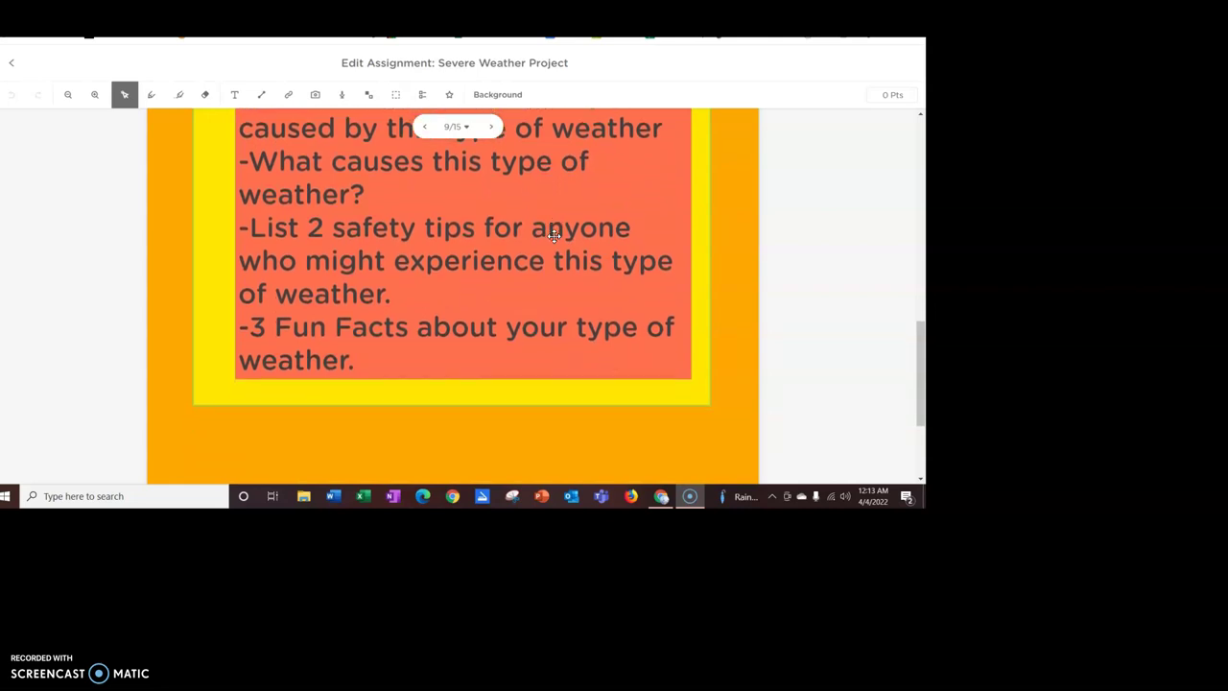
scroll(554, 236, "down", 3)
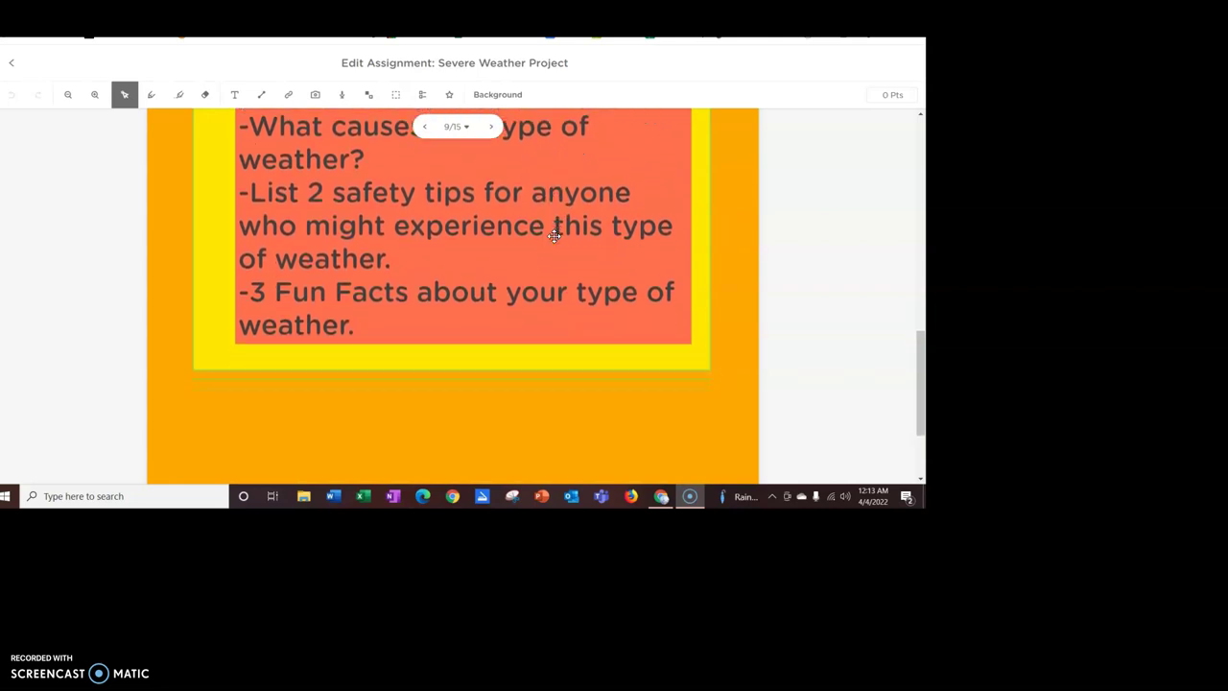
scroll(553, 236, "down", 6)
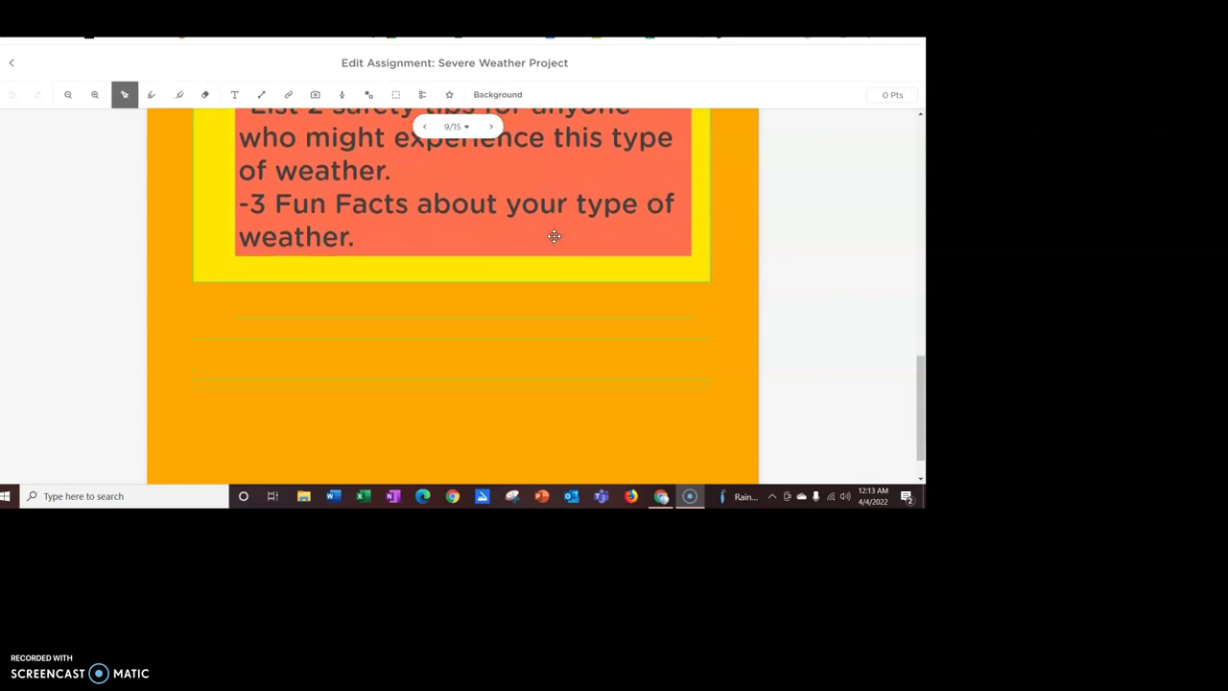
scroll(554, 236, "down", 1)
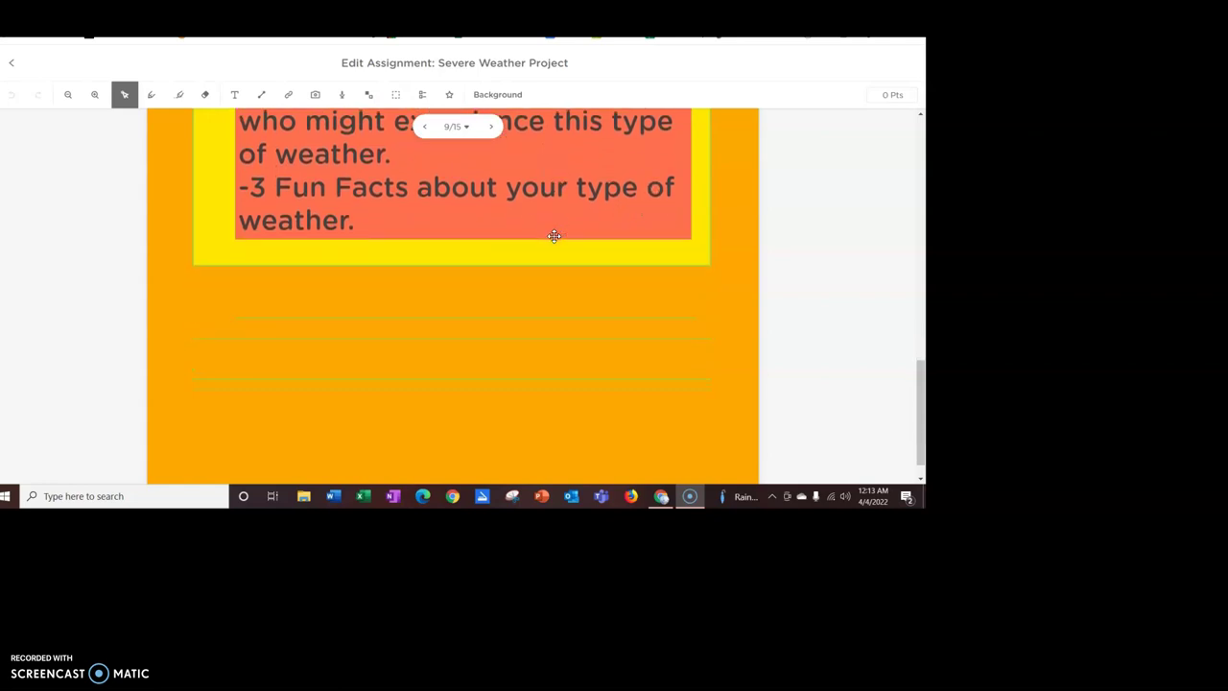
left_click(490, 127)
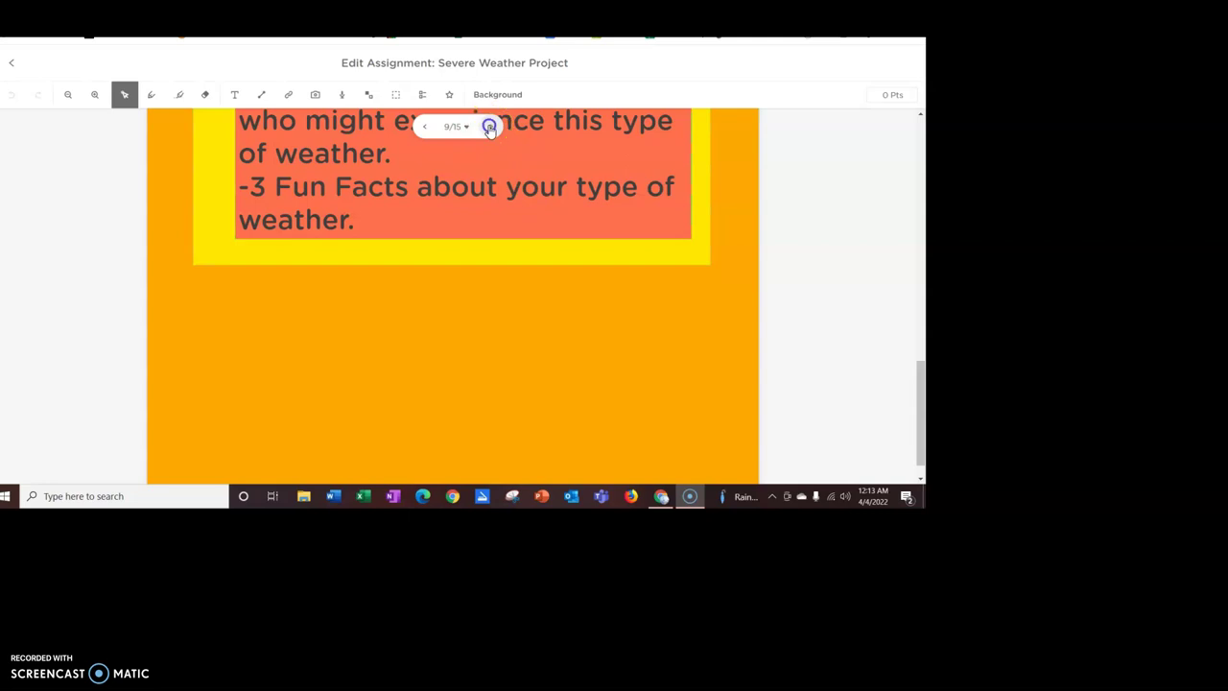
Scroll the flood poster-example on slide 10 and select its Flood answer box
scroll(483, 180, "down", 1)
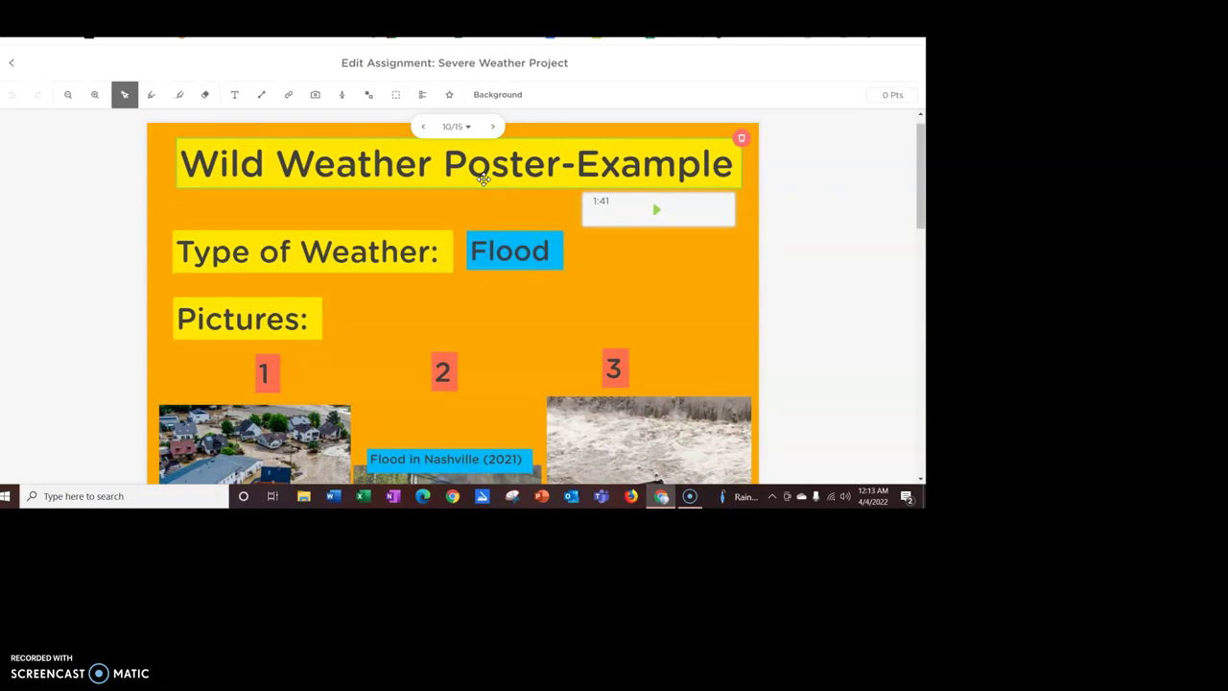
scroll(482, 179, "down", 1)
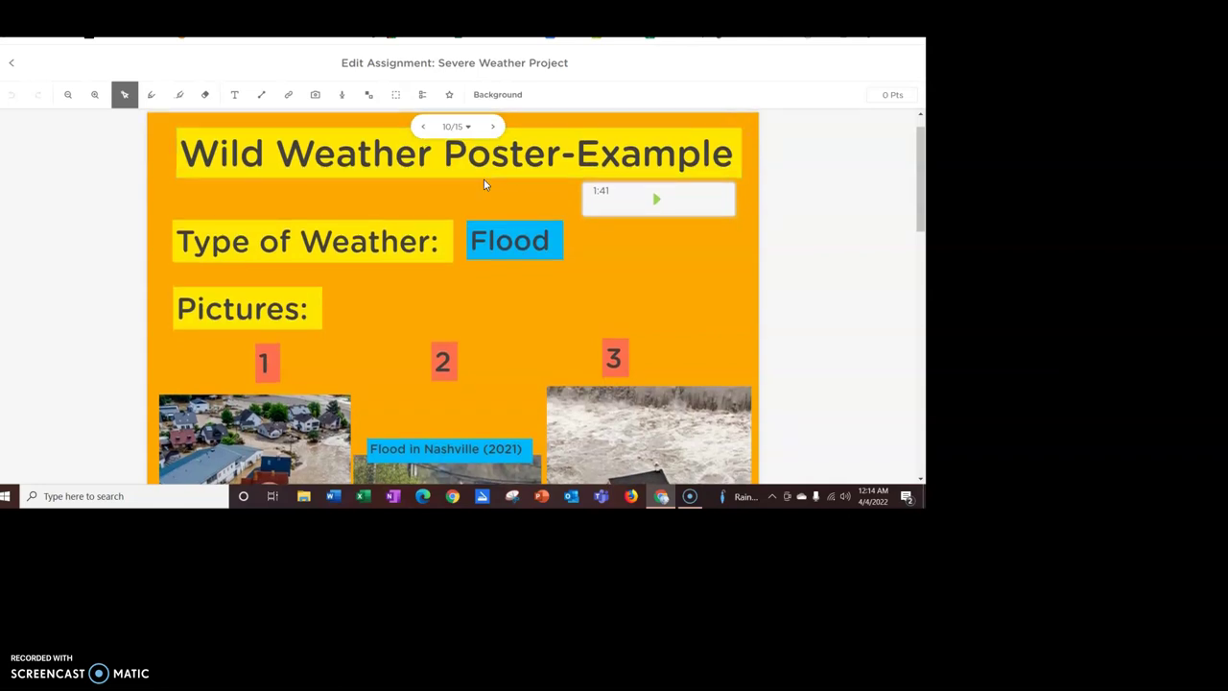
scroll(483, 183, "down", 3)
scroll(484, 184, "up", 2)
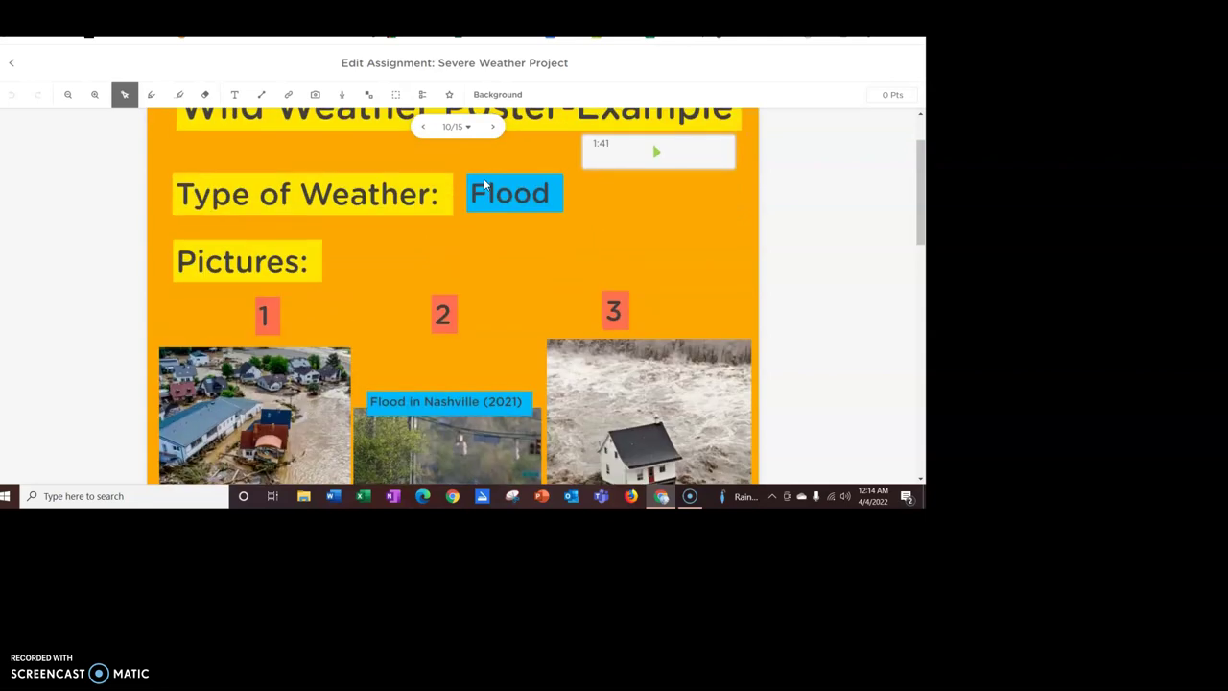
scroll(485, 184, "up", 1)
scroll(484, 184, "down", 2)
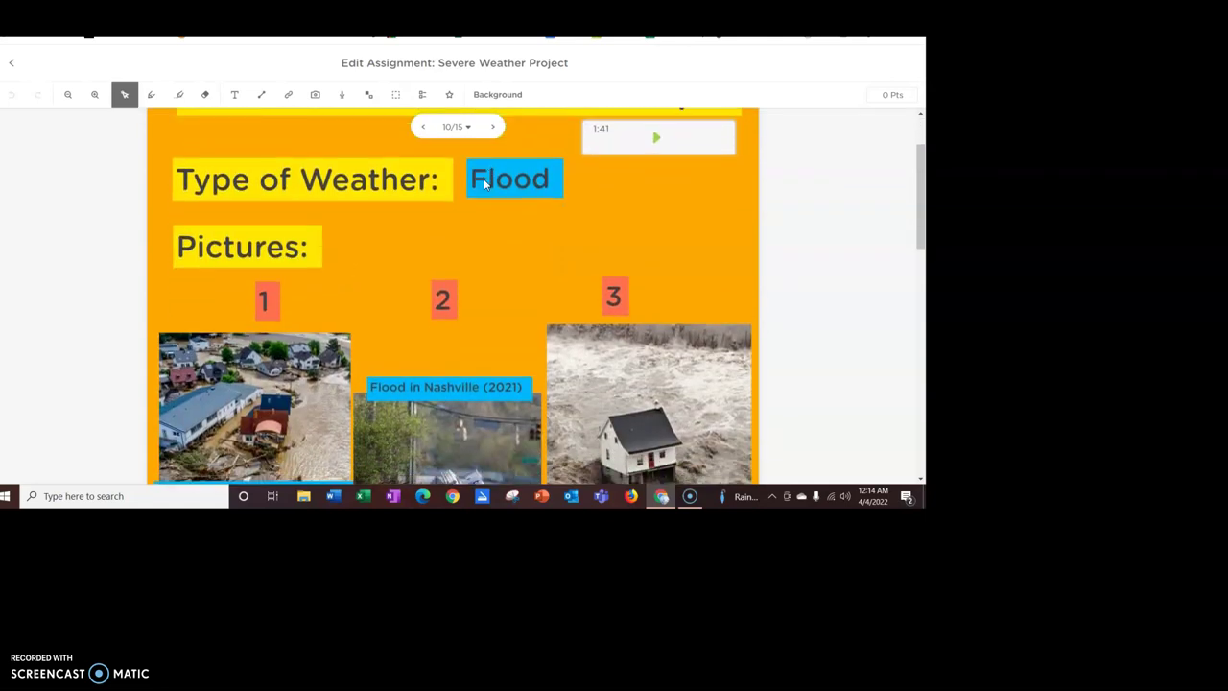
scroll(483, 184, "down", 1)
scroll(484, 184, "up", 2)
left_click(477, 183)
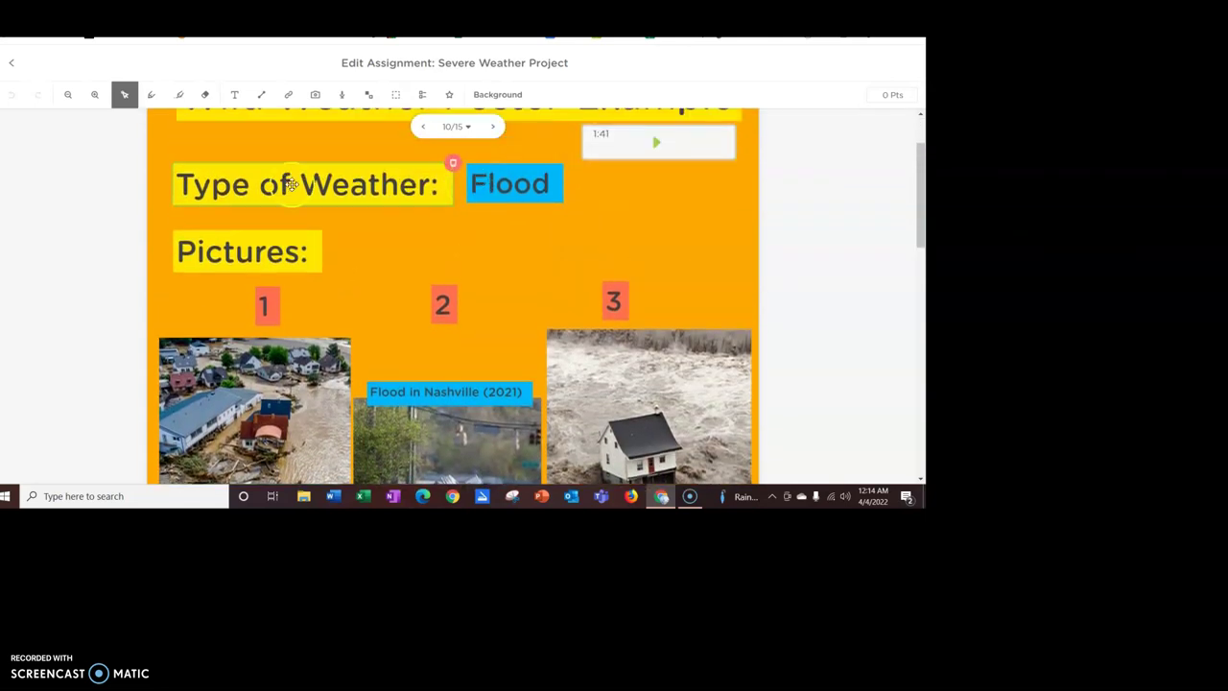
scroll(583, 213, "down", 3)
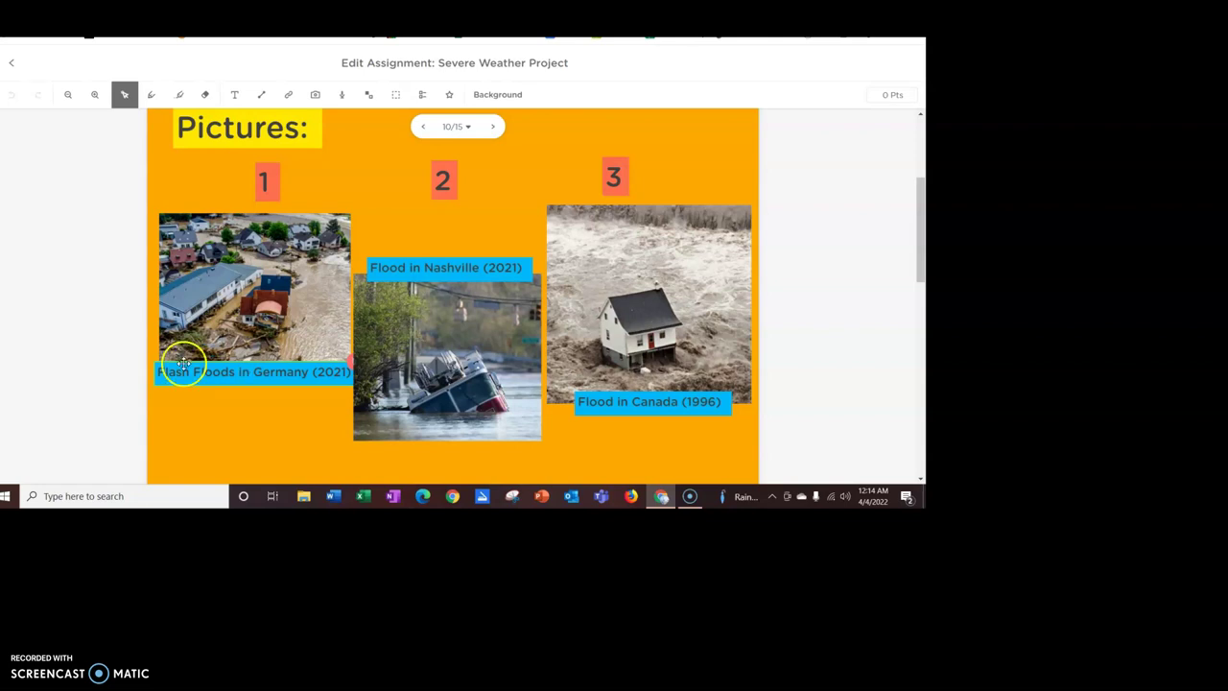
Select the Germany 2021, Nashville 2021 and Canada 1996 flood captions, then the flooded house picture
left_click(235, 412)
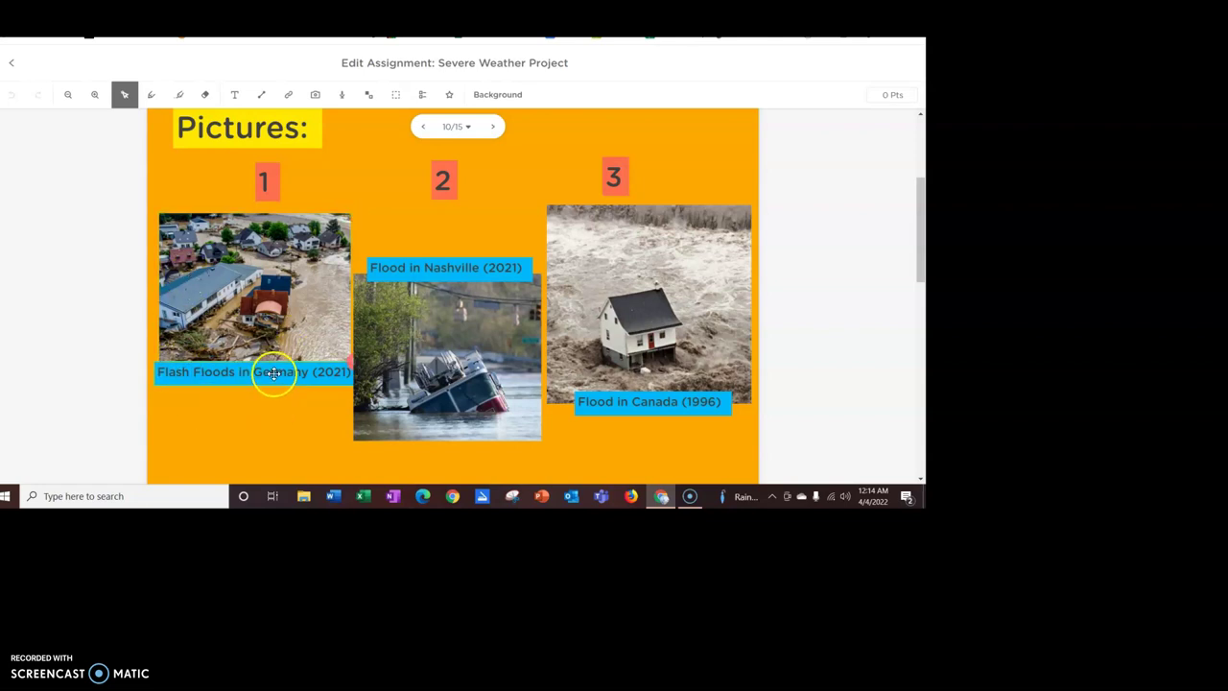
scroll(274, 376, "down", 1)
scroll(274, 374, "down", 1)
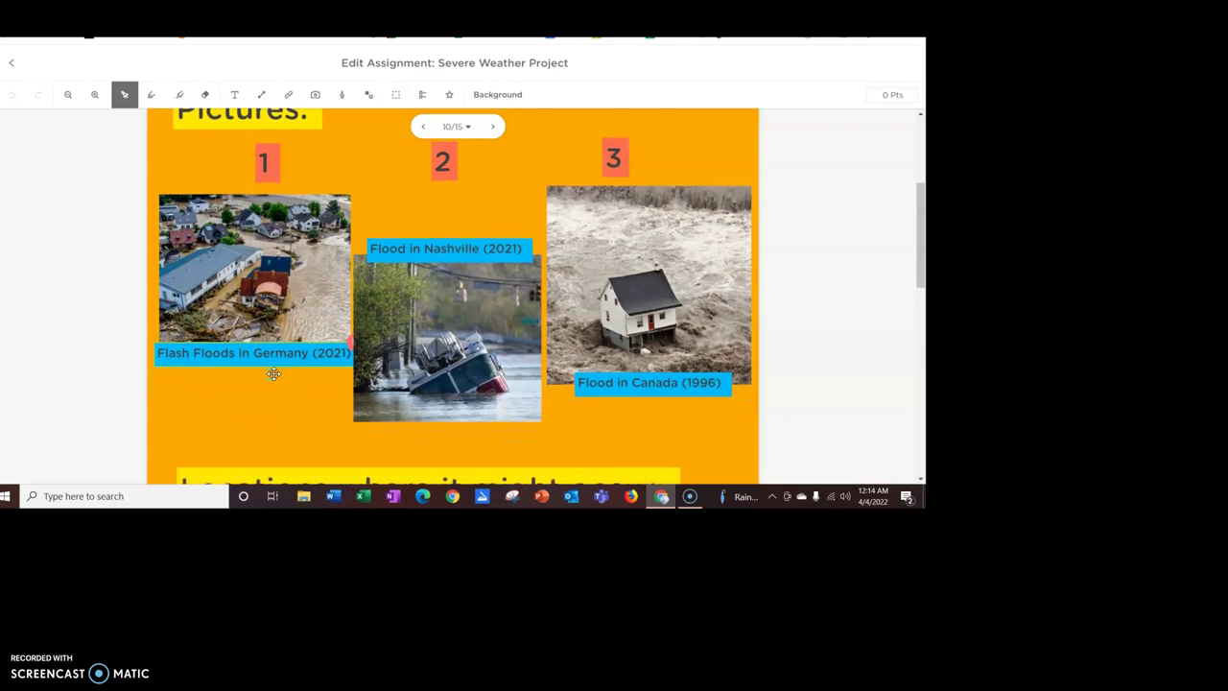
left_click(333, 353)
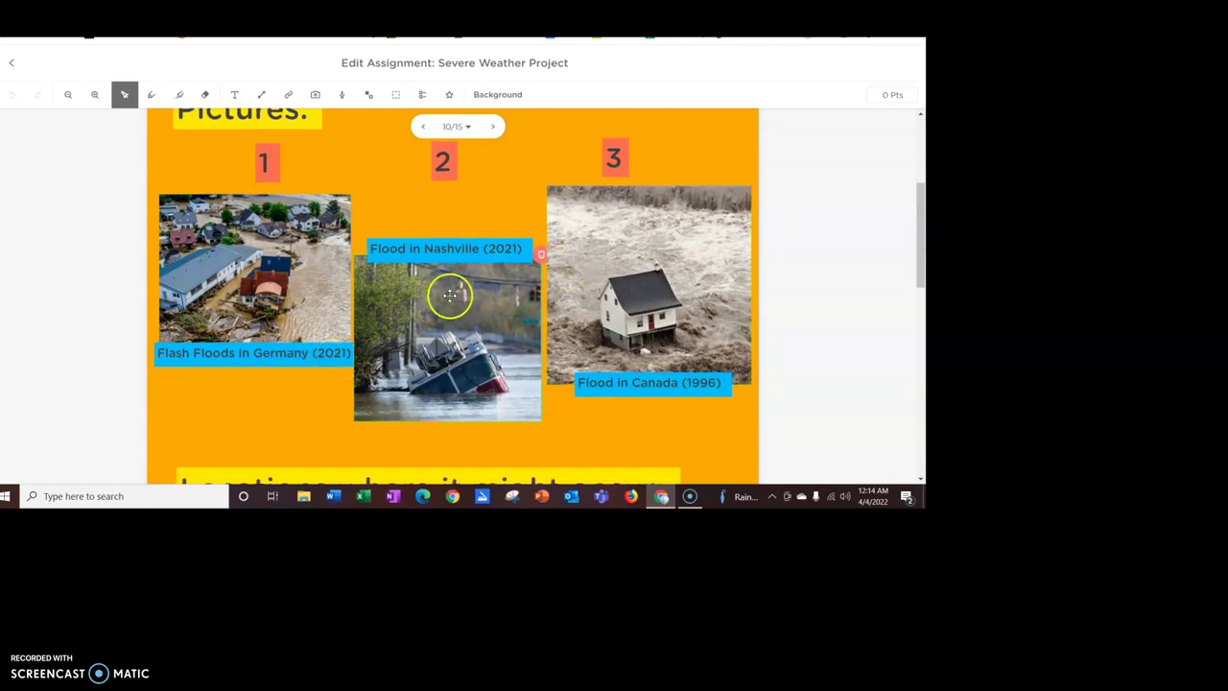
left_click(403, 249)
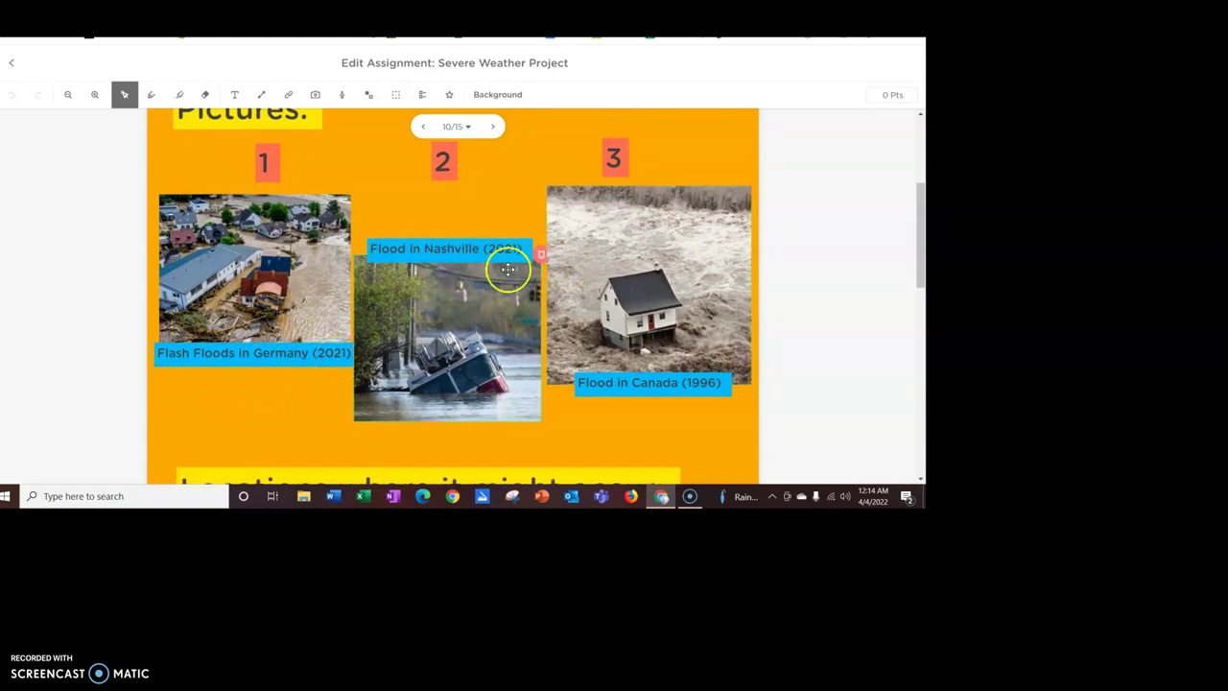
left_click(630, 437)
left_click(622, 391)
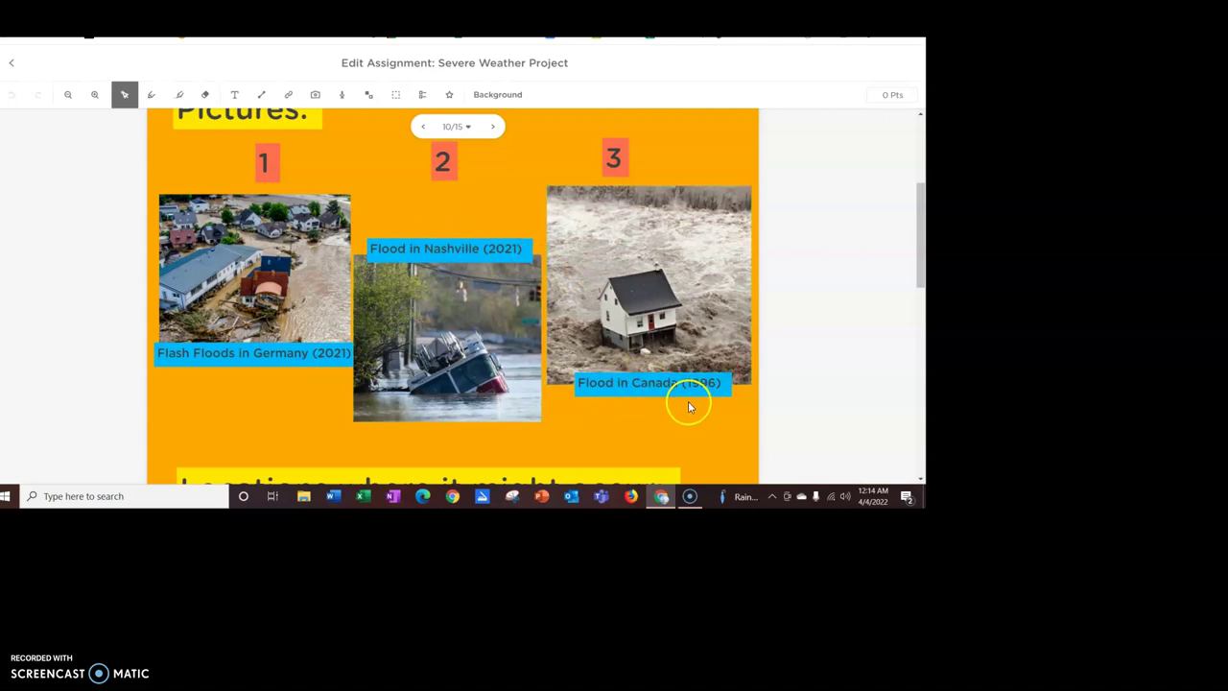
left_click(693, 334)
scroll(693, 334, "down", 3)
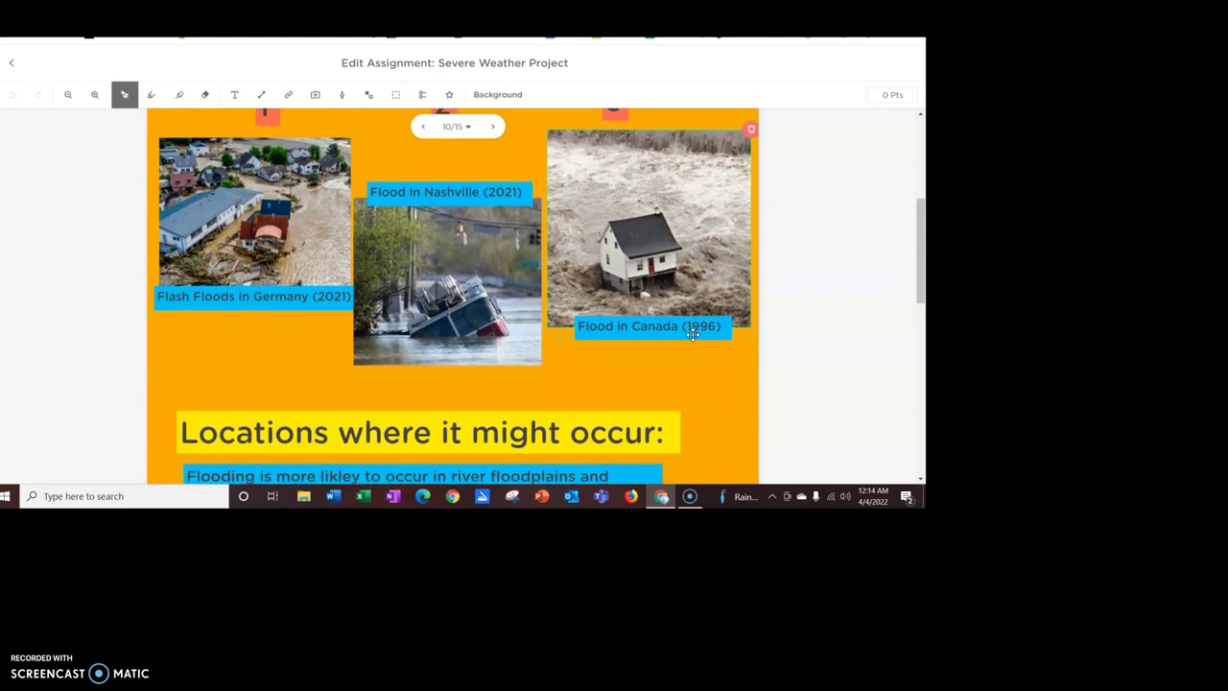
scroll(693, 339, "down", 3)
left_click(316, 252)
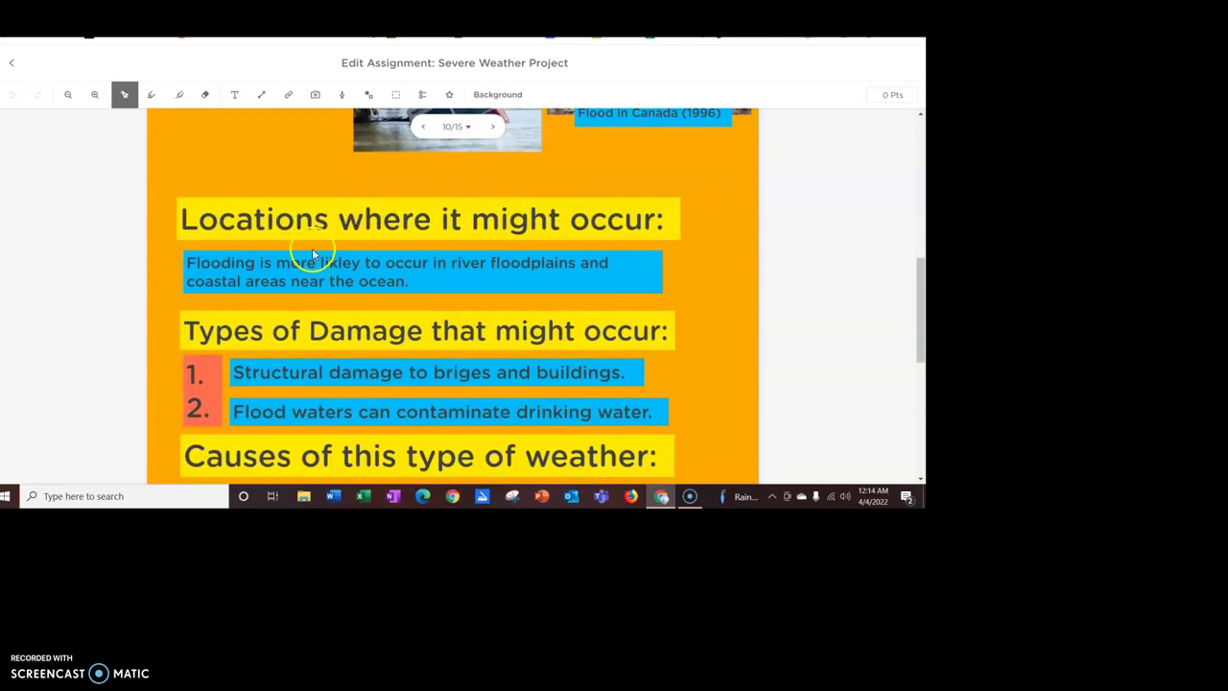
left_click(278, 192)
left_click(393, 260)
left_click(148, 273)
left_click(192, 270)
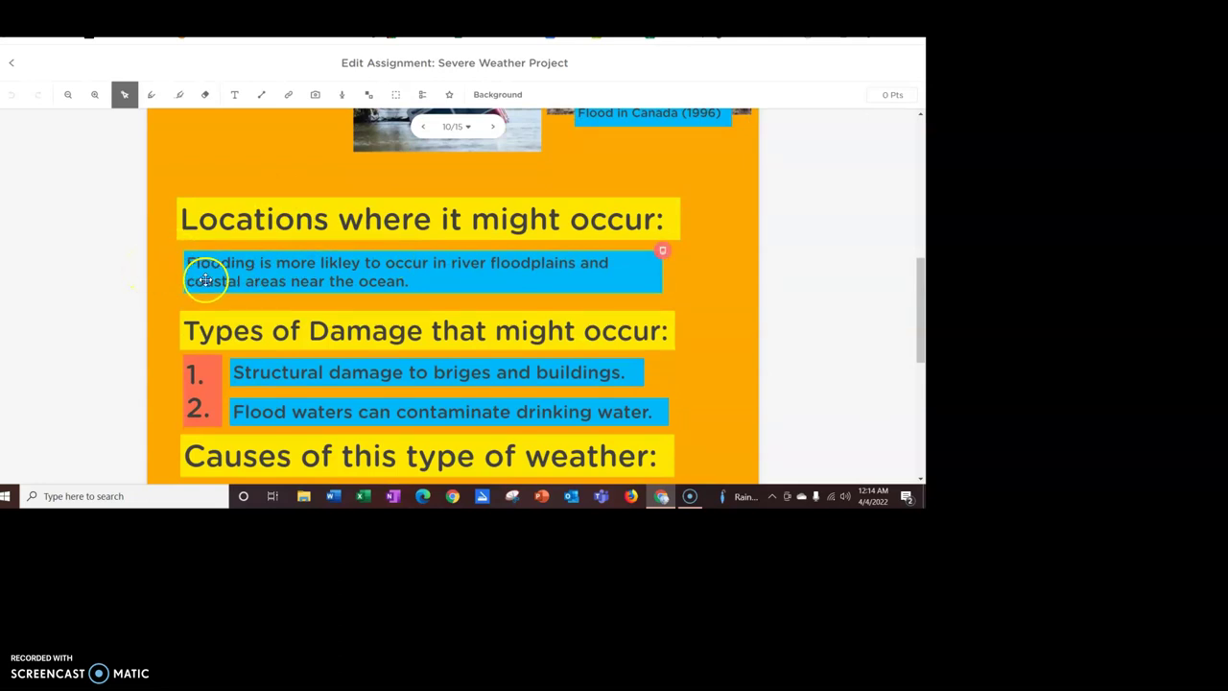
left_click(403, 285)
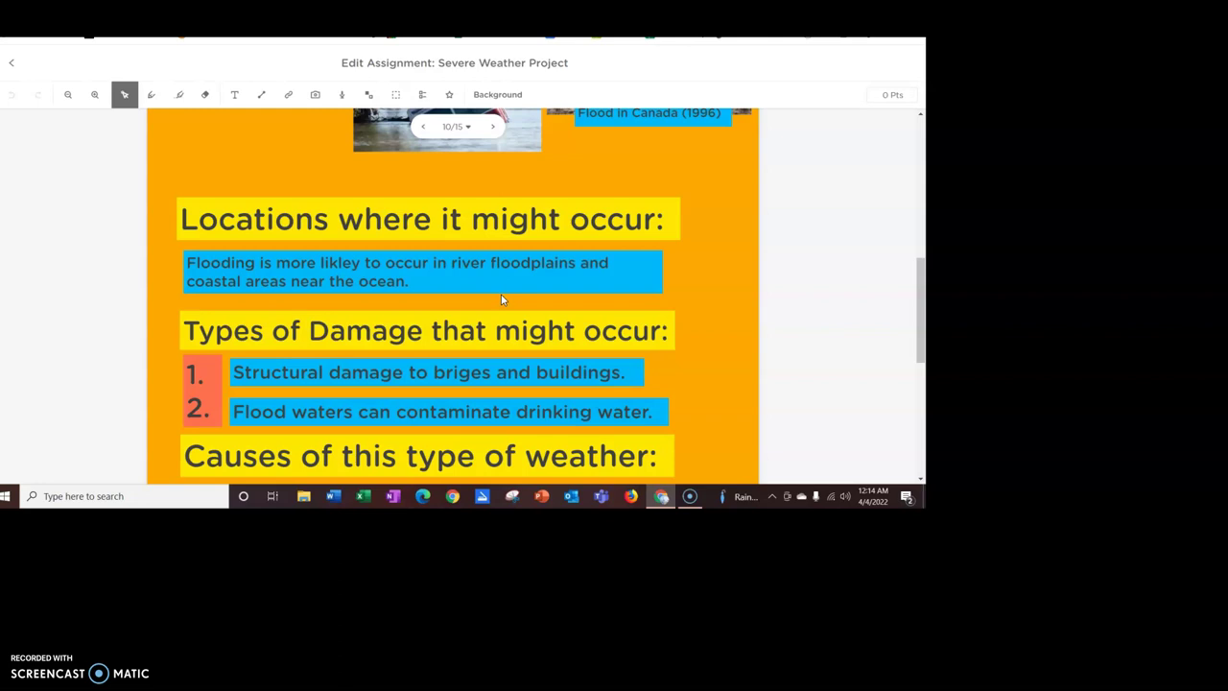
scroll(501, 299, "down", 3)
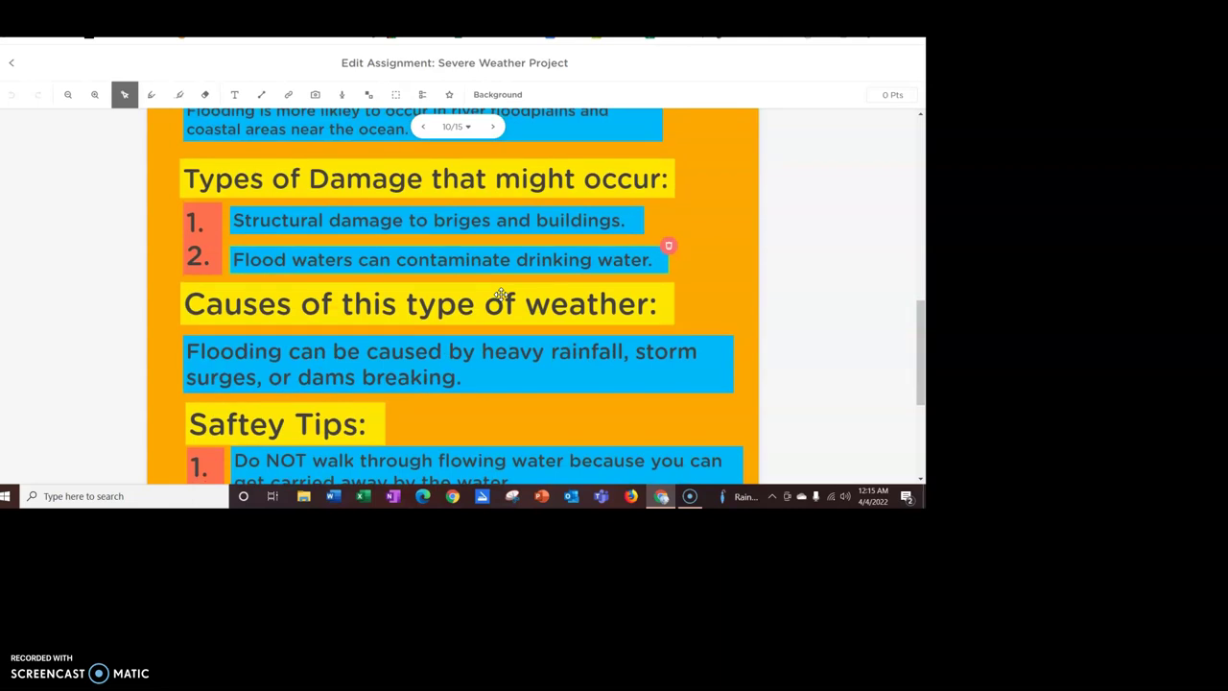
Scroll past the flooding causes and Safety Tips down to the three Fun Facts at the slide's bottom
scroll(501, 294, "down", 1)
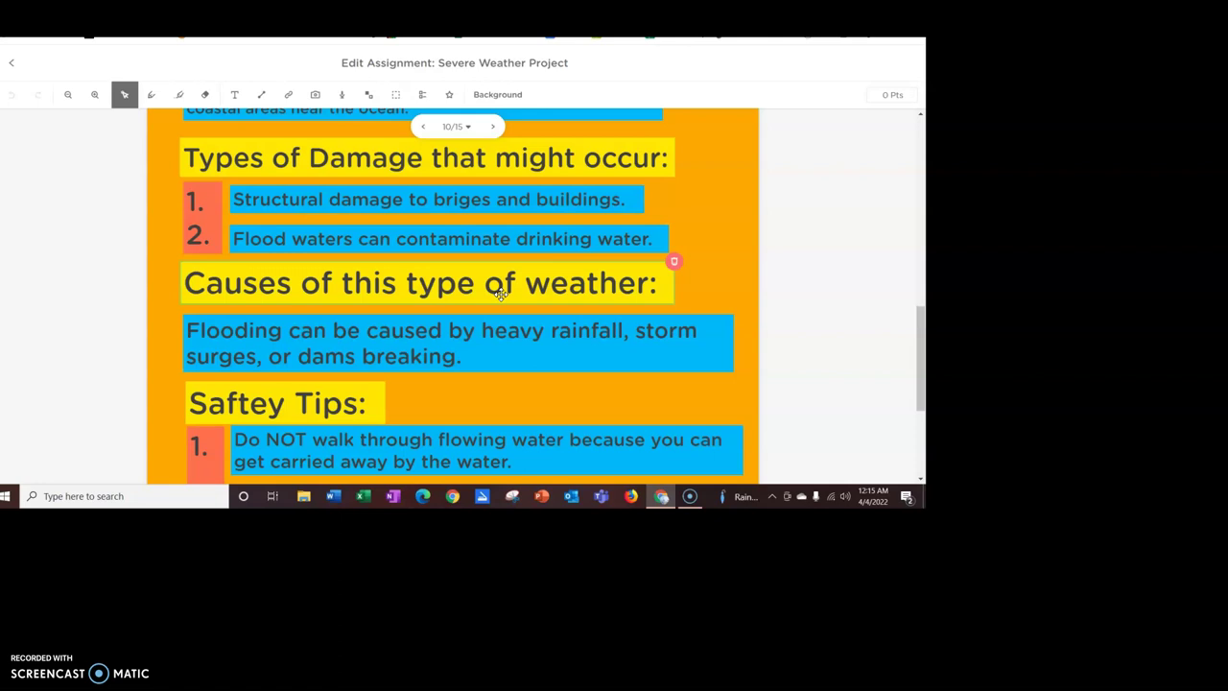
scroll(500, 263, "down", 1)
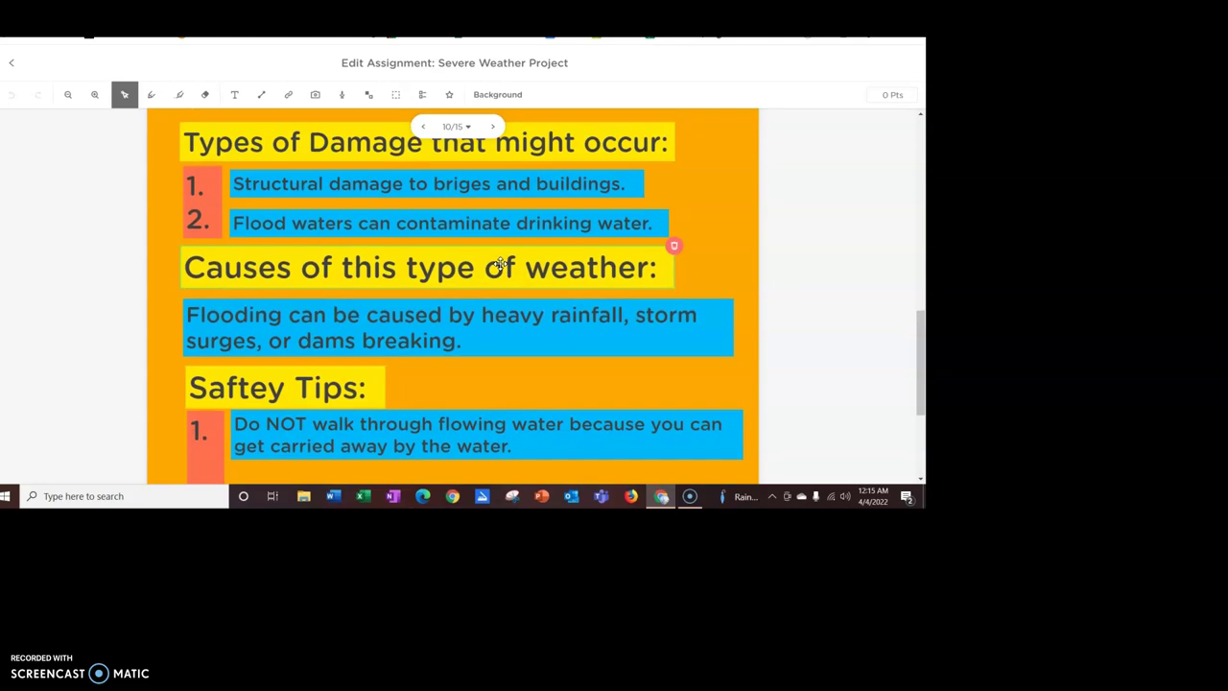
scroll(500, 263, "down", 5)
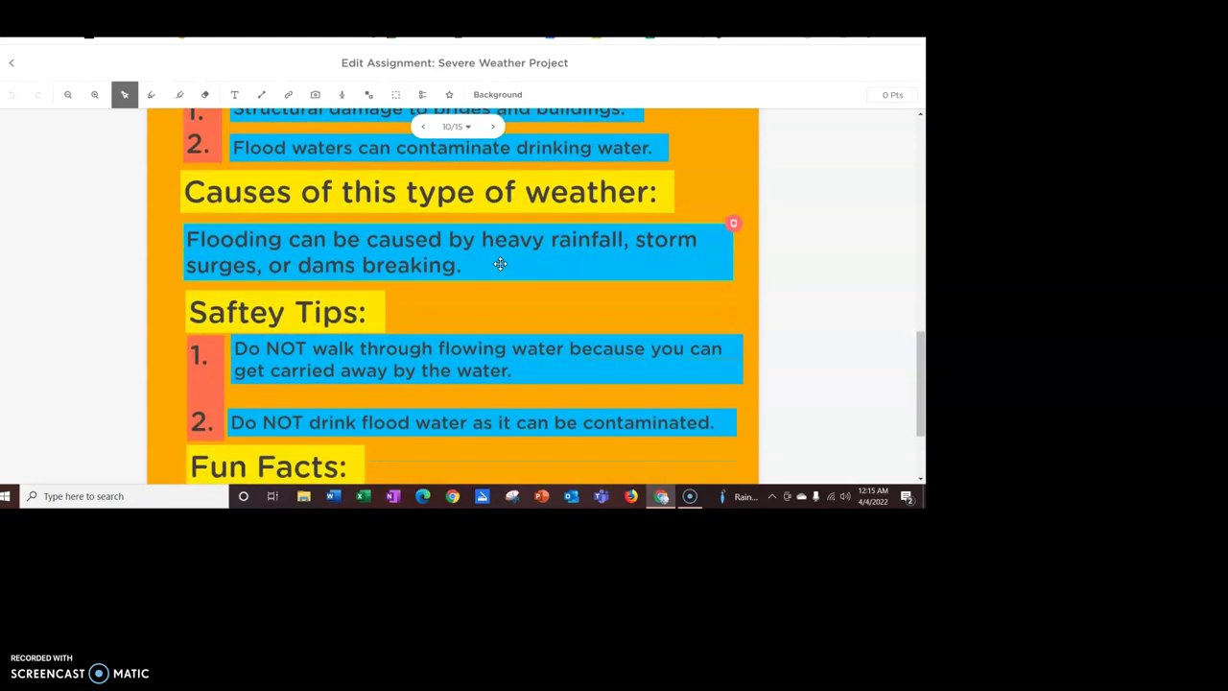
left_click(525, 244)
left_click(539, 316)
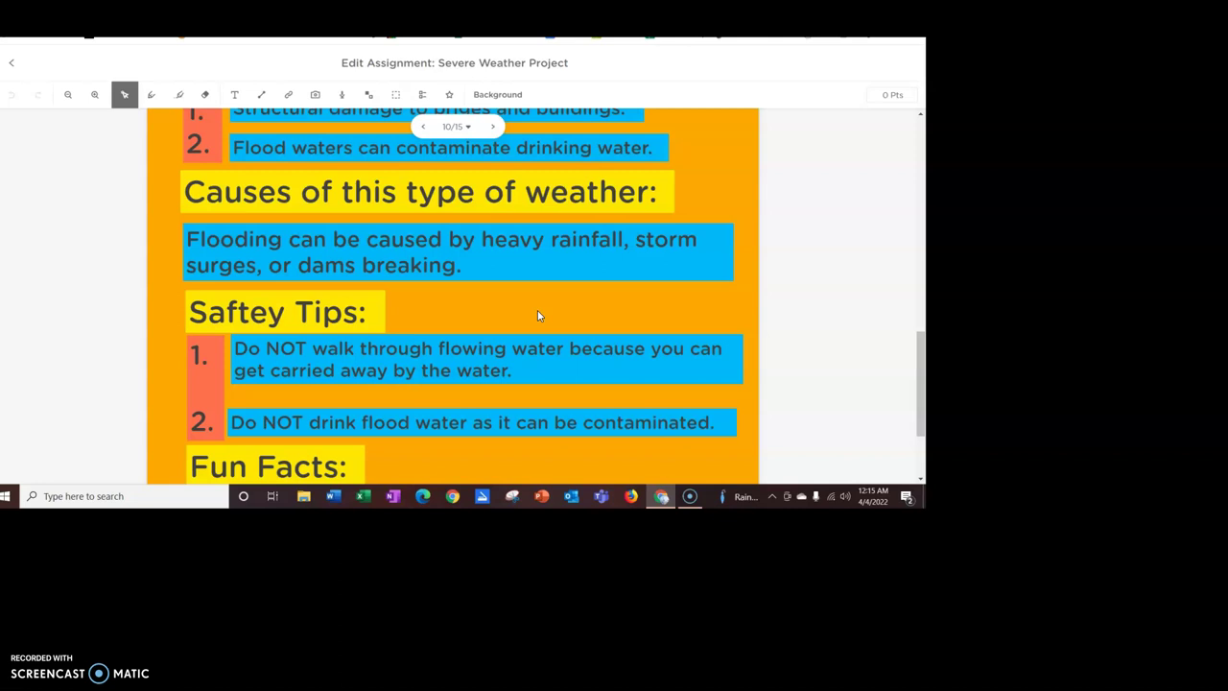
scroll(537, 315, "down", 2)
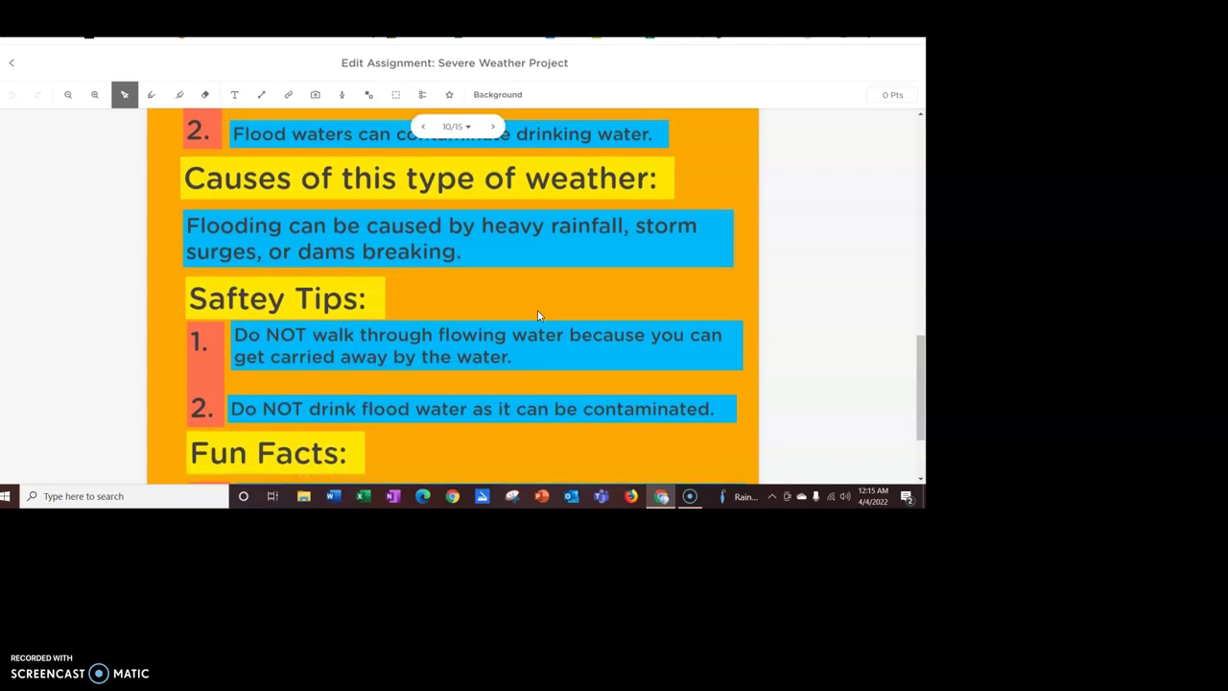
scroll(537, 310, "down", 2)
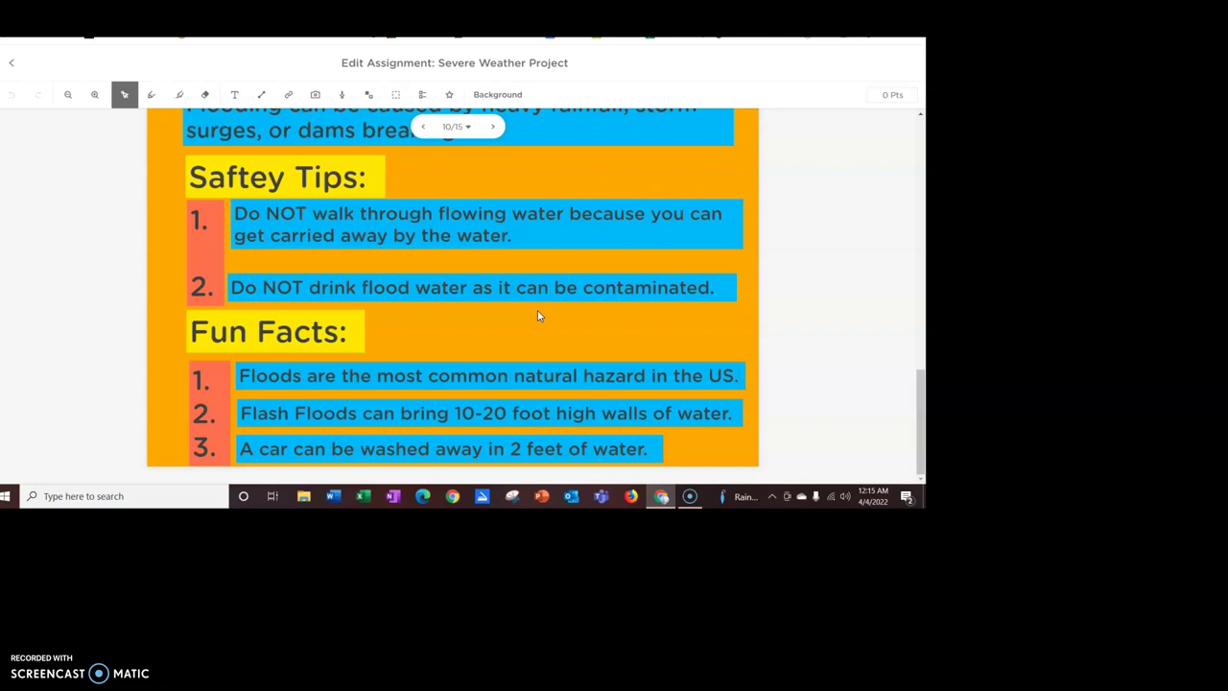
Point out the Fun Facts and Safety Tips text boxes, then advance to page 11/15
left_click(550, 276)
left_click(389, 372)
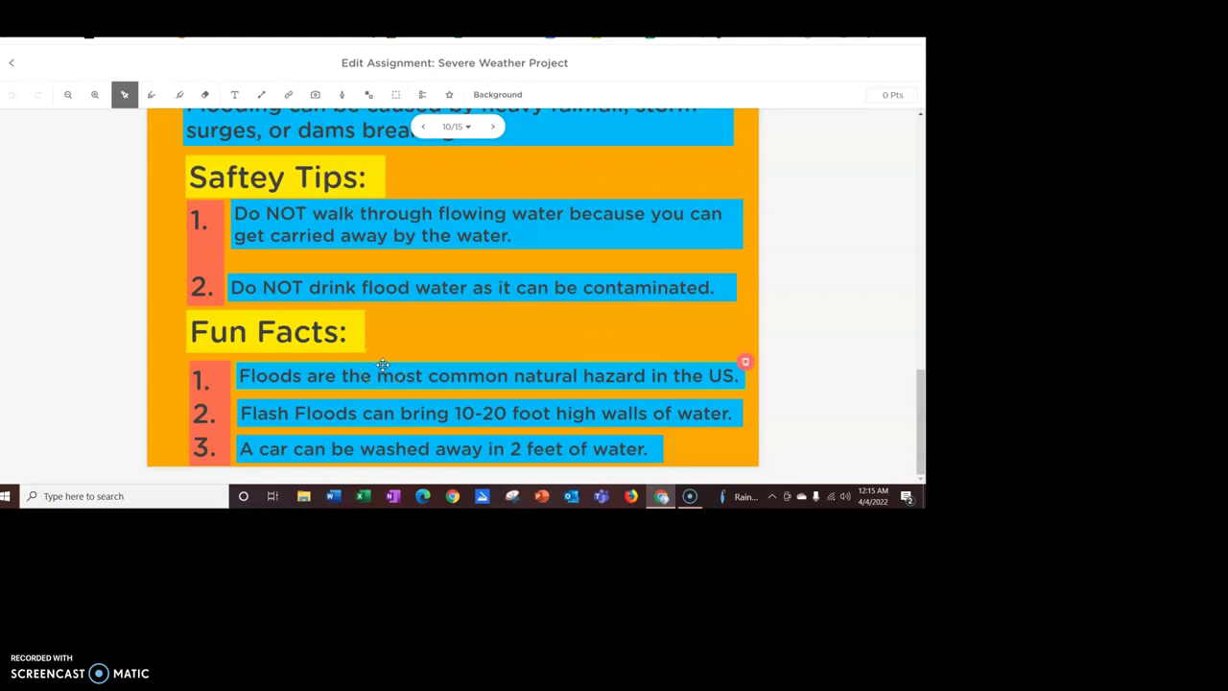
left_click(370, 410)
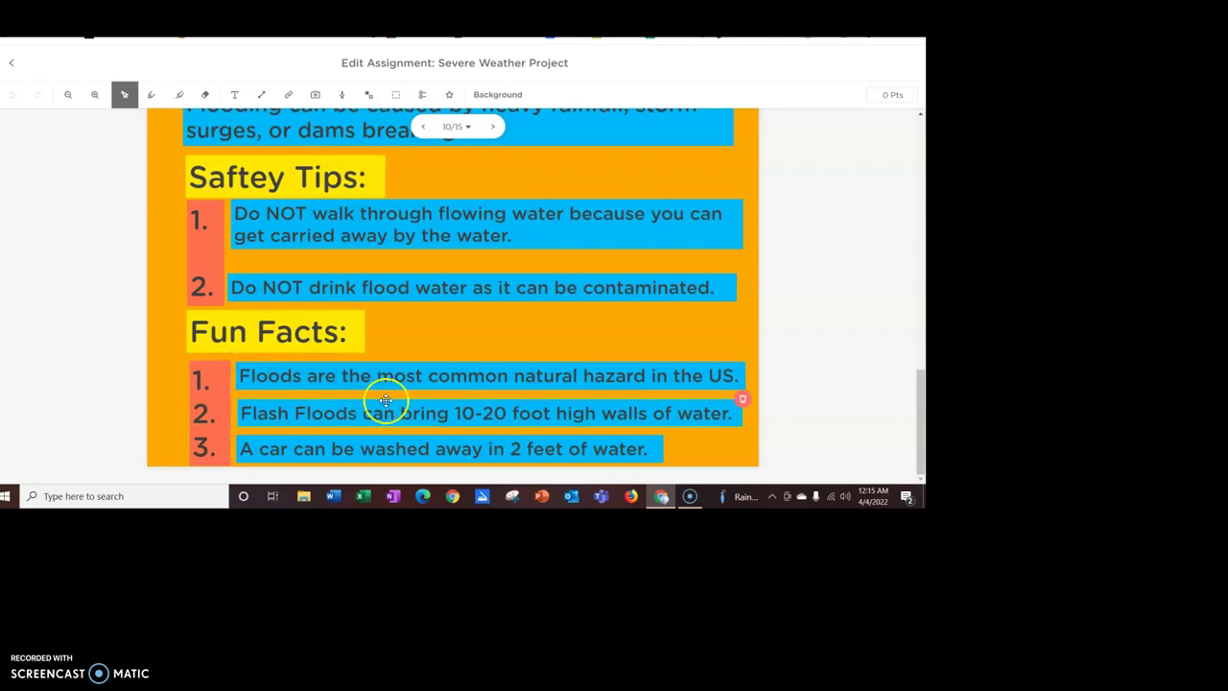
left_click(400, 352)
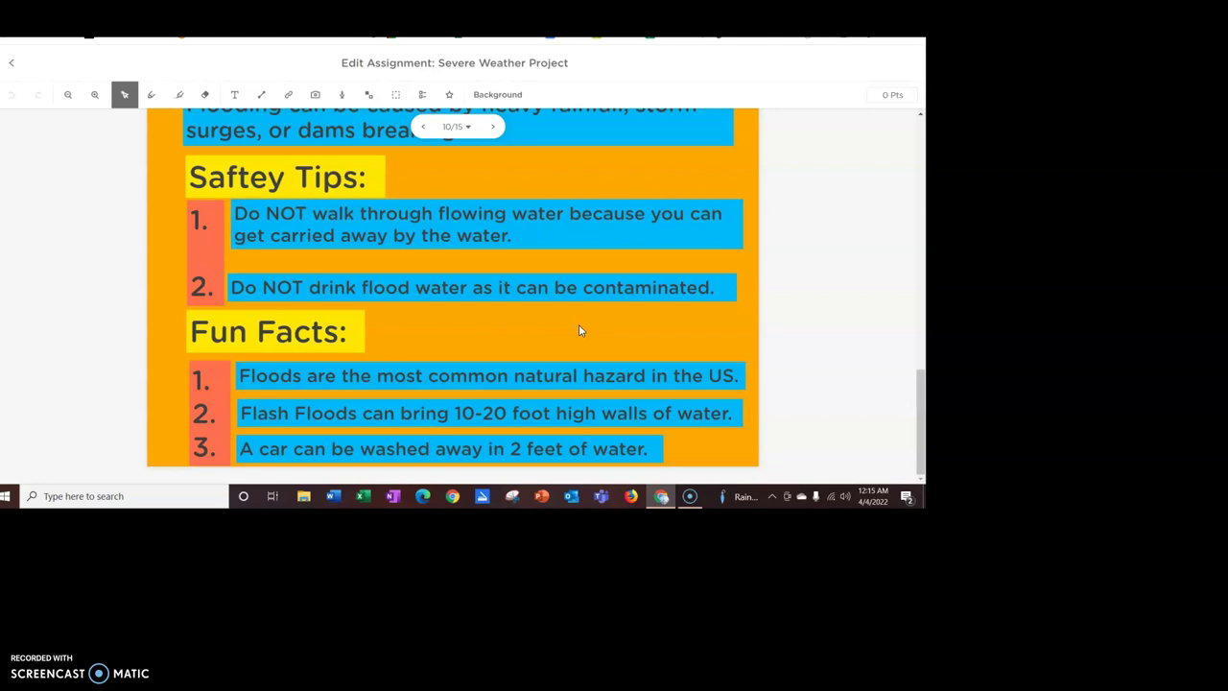
left_click(506, 225)
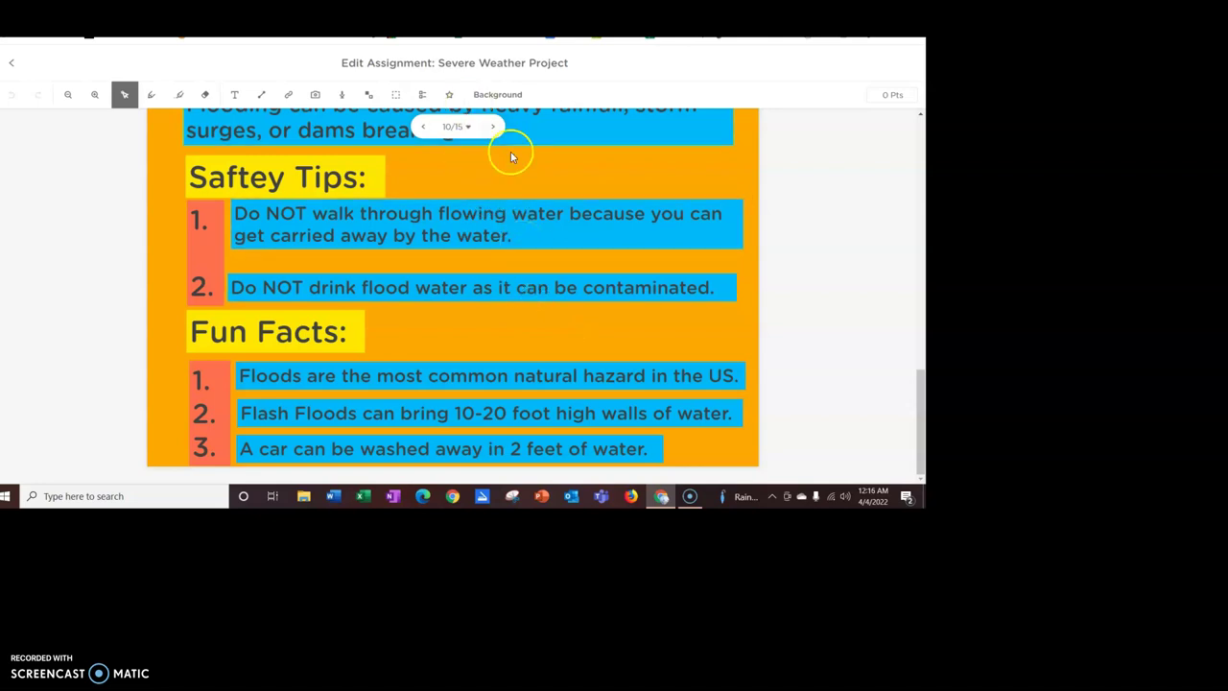
left_click(492, 128)
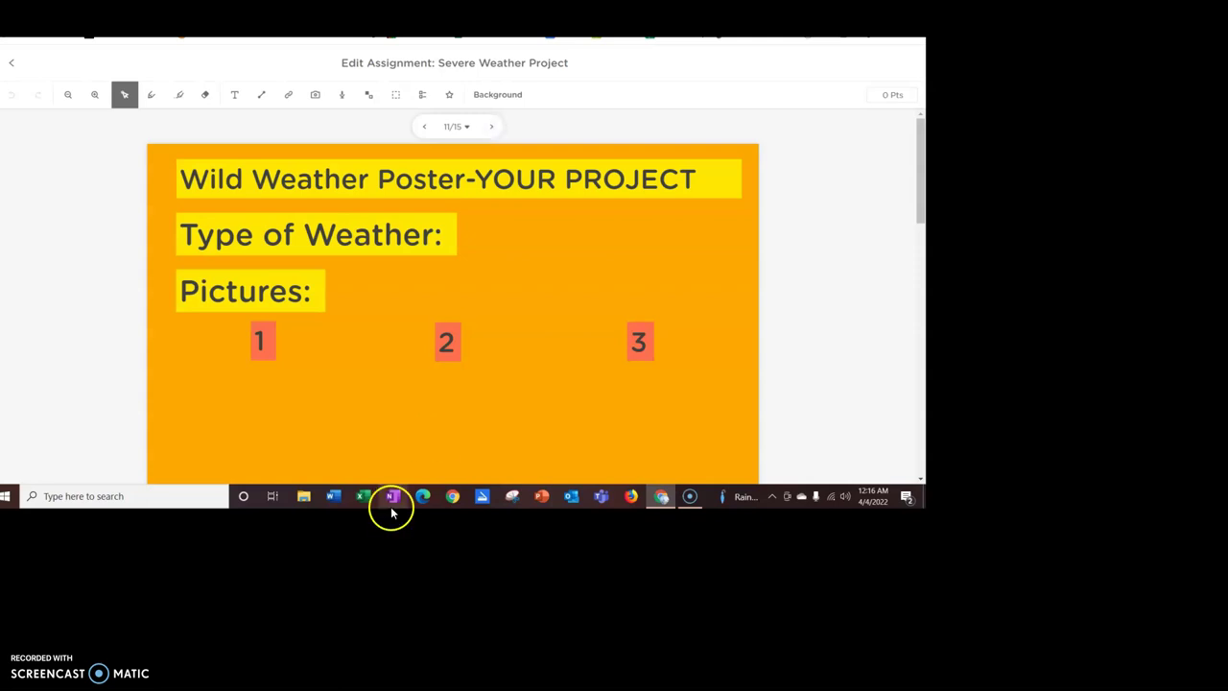
scroll(471, 374, "down", 10)
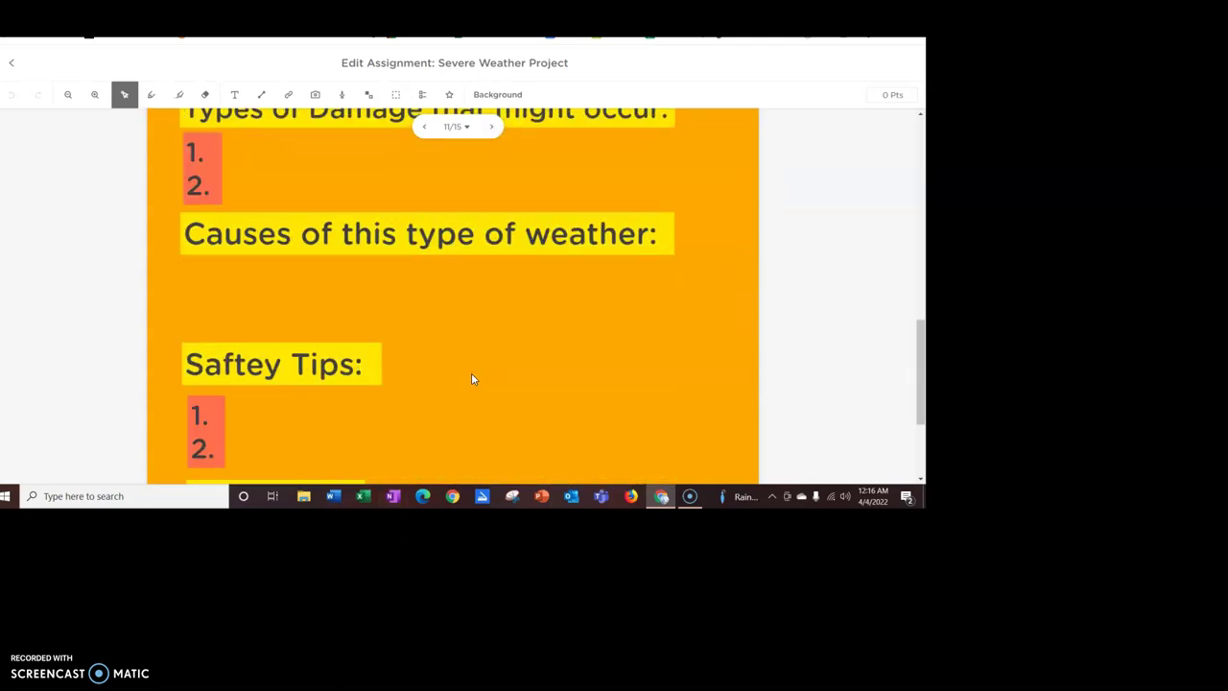
scroll(471, 379, "up", 10)
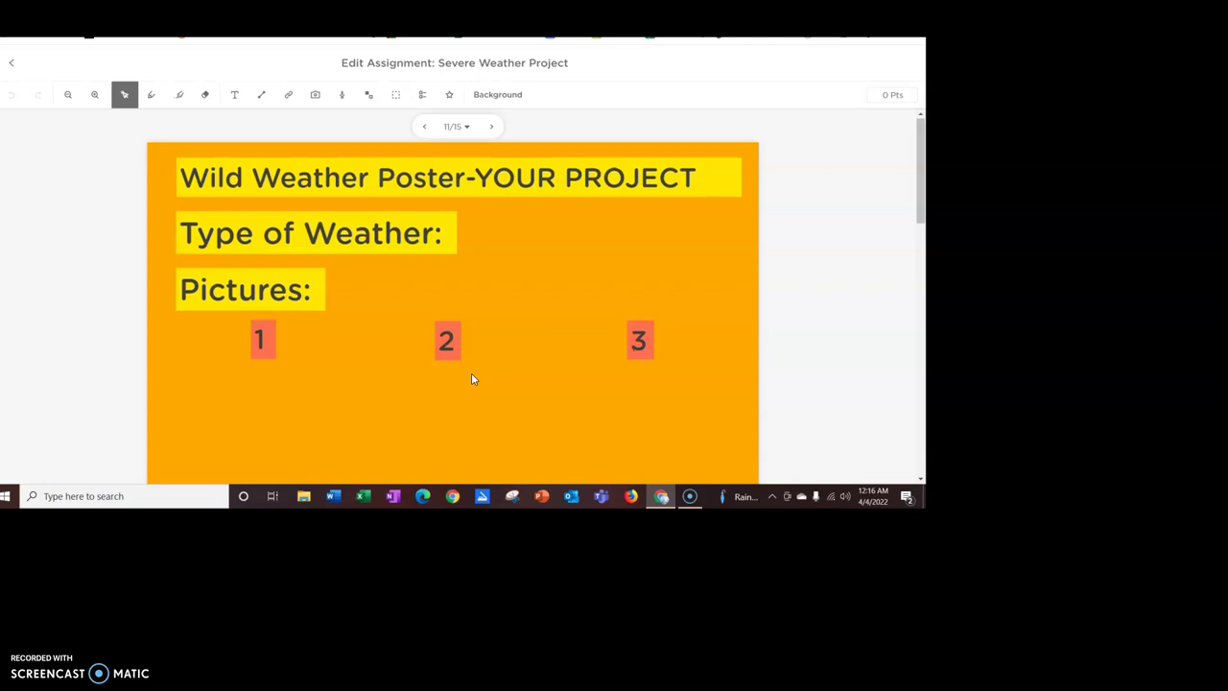
scroll(471, 377, "down", 1)
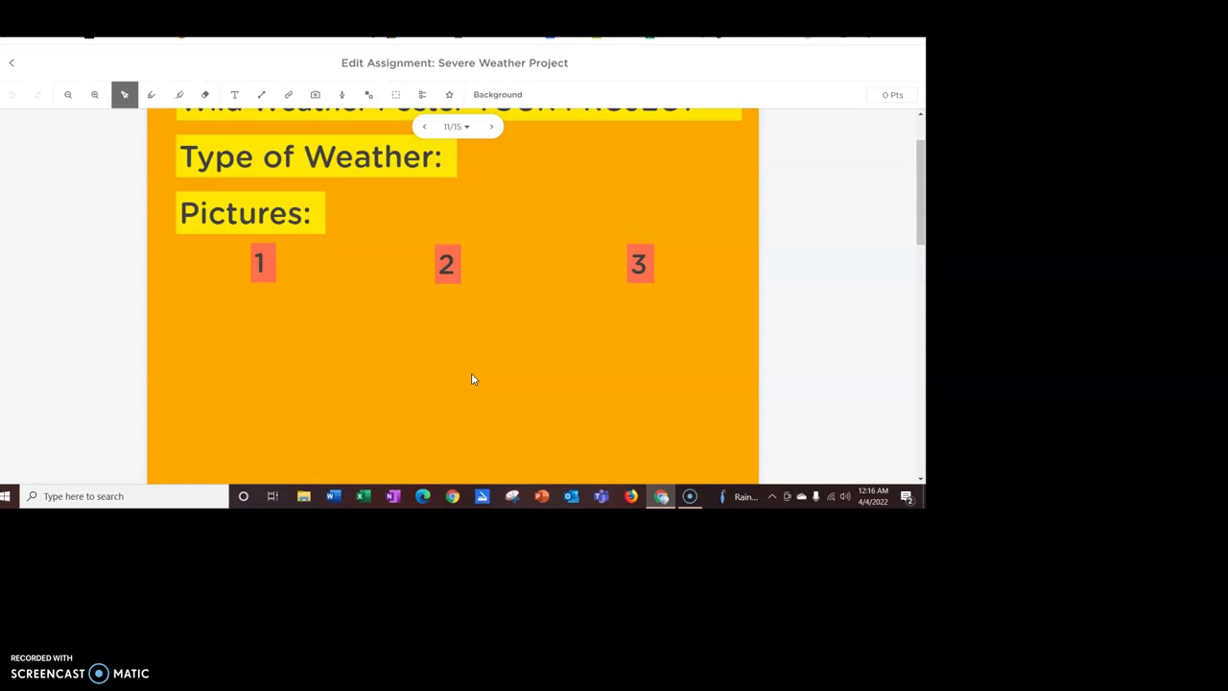
scroll(471, 379, "down", 1)
scroll(471, 379, "up", 1)
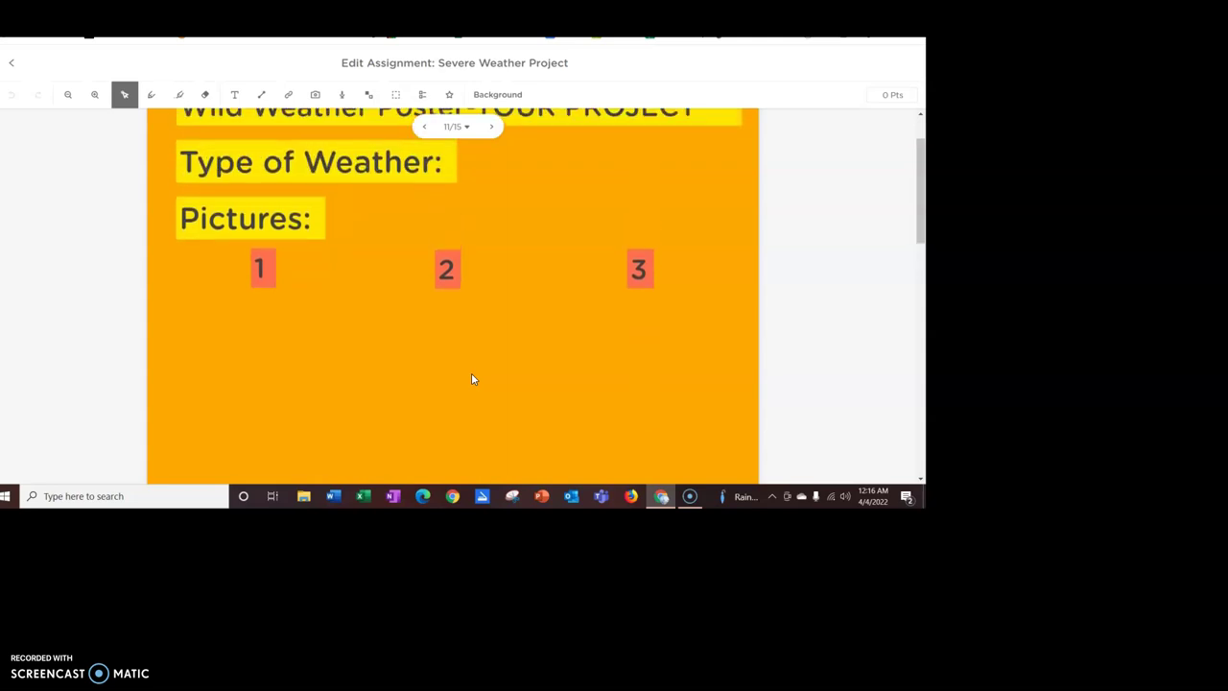
scroll(471, 379, "down", 1)
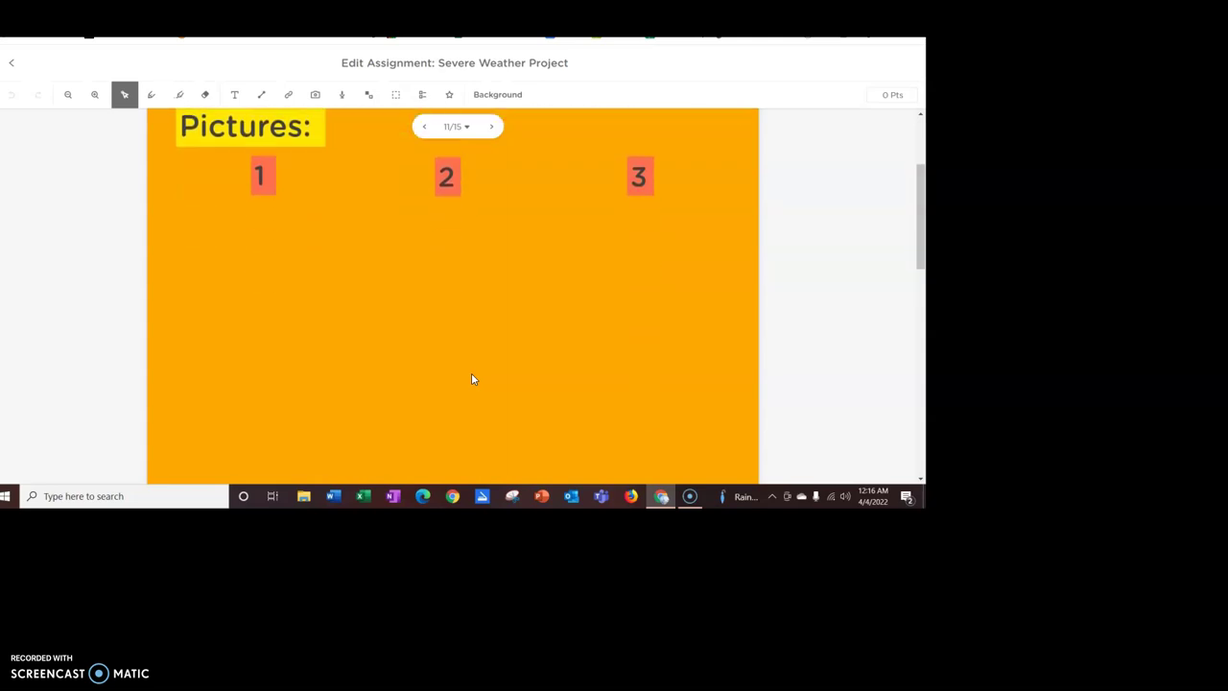
scroll(471, 378, "up", 1)
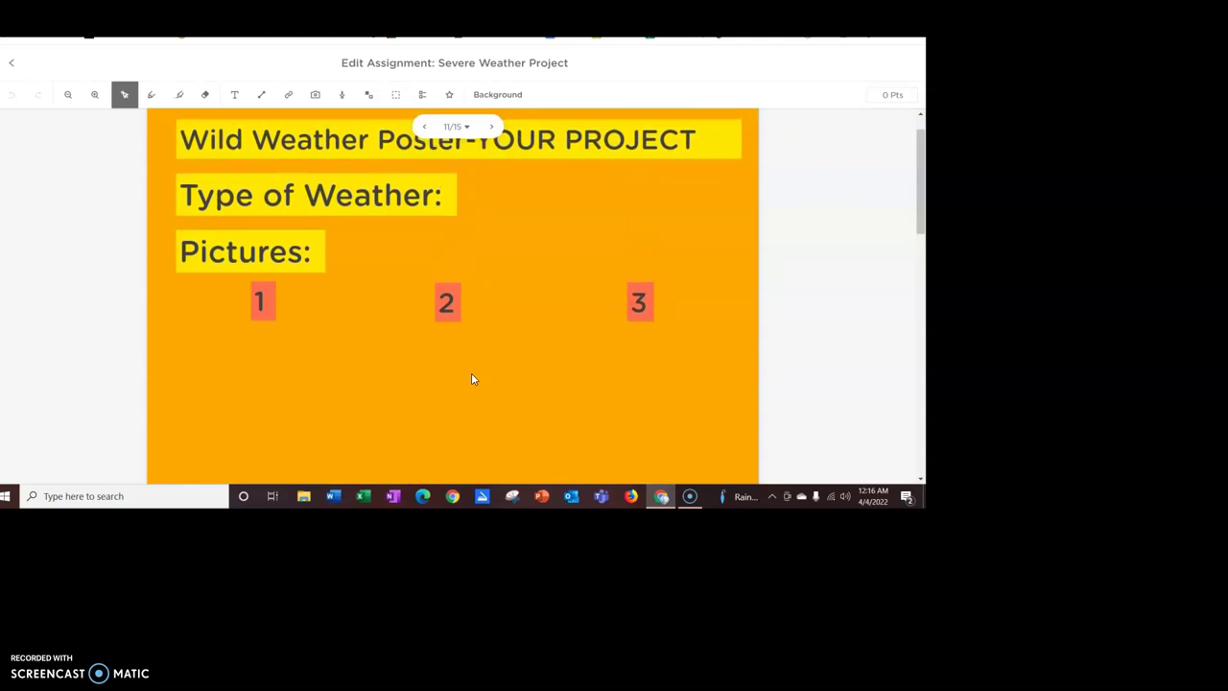
scroll(471, 379, "down", 5)
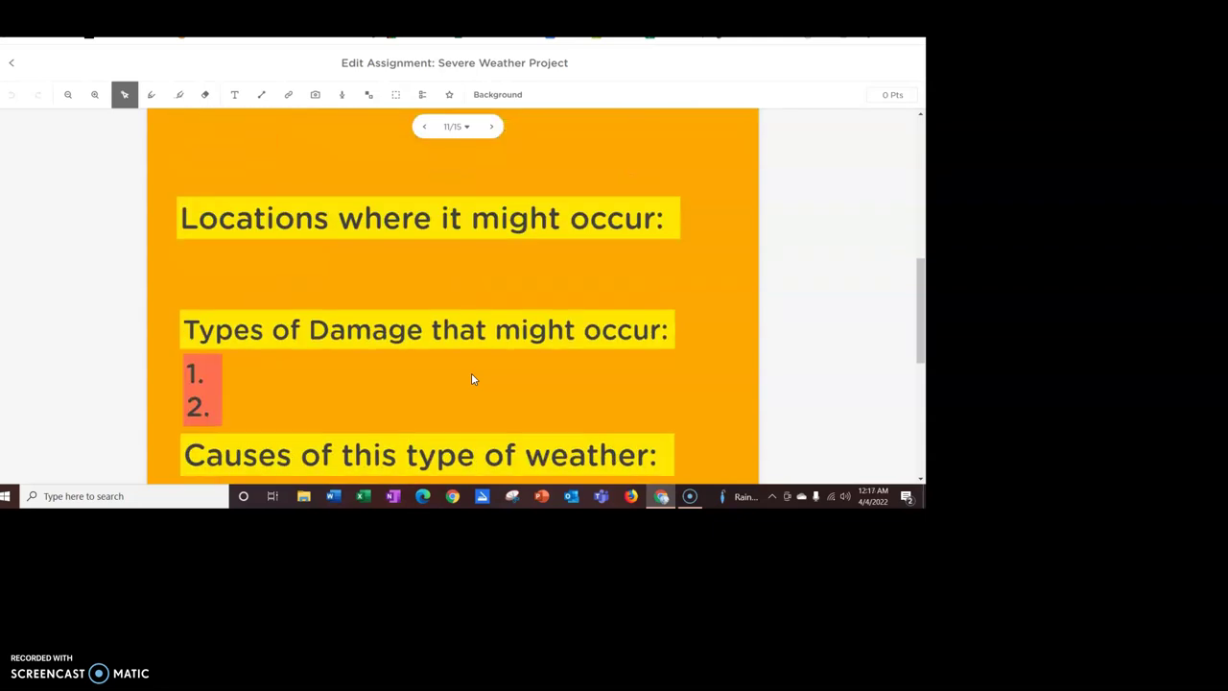
scroll(471, 379, "up", 1)
left_click(273, 368)
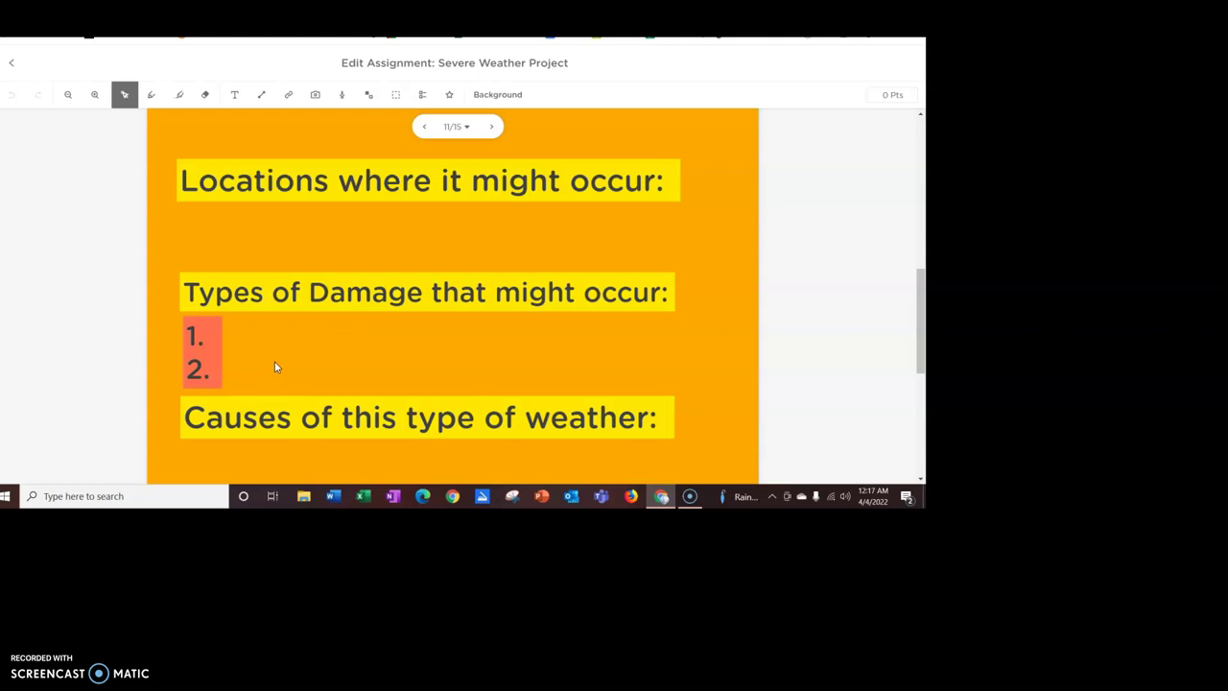
scroll(275, 366, "down", 3)
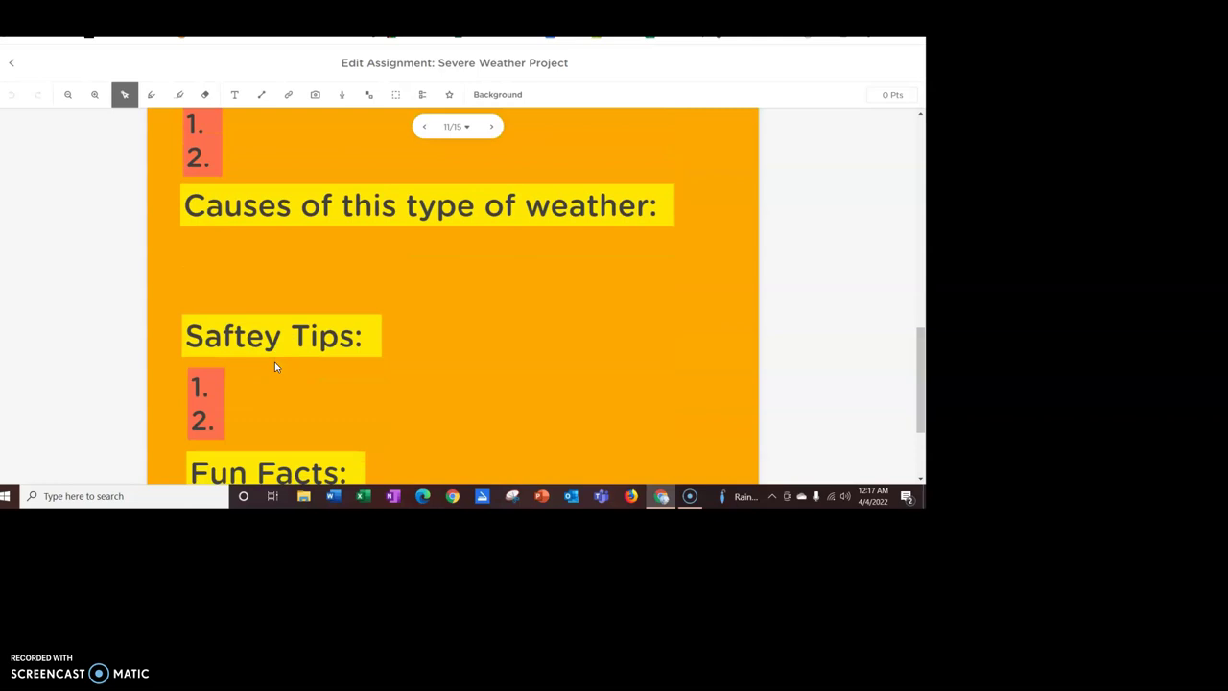
scroll(275, 367, "down", 2)
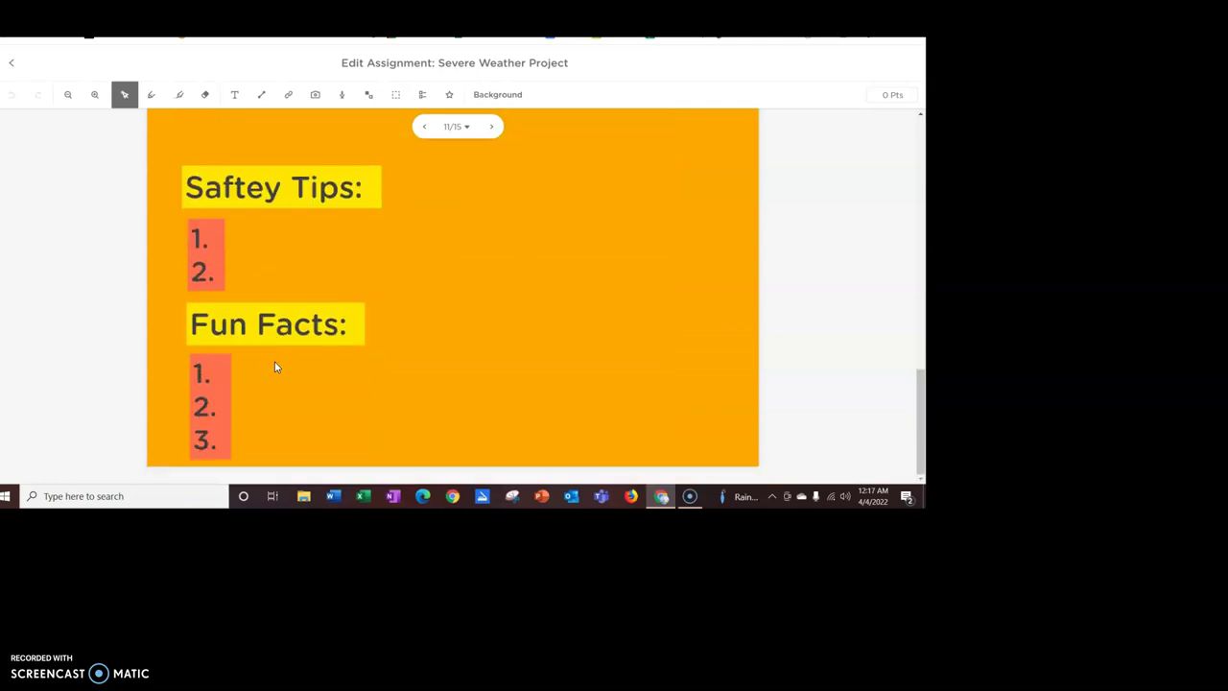
scroll(276, 366, "up", 6)
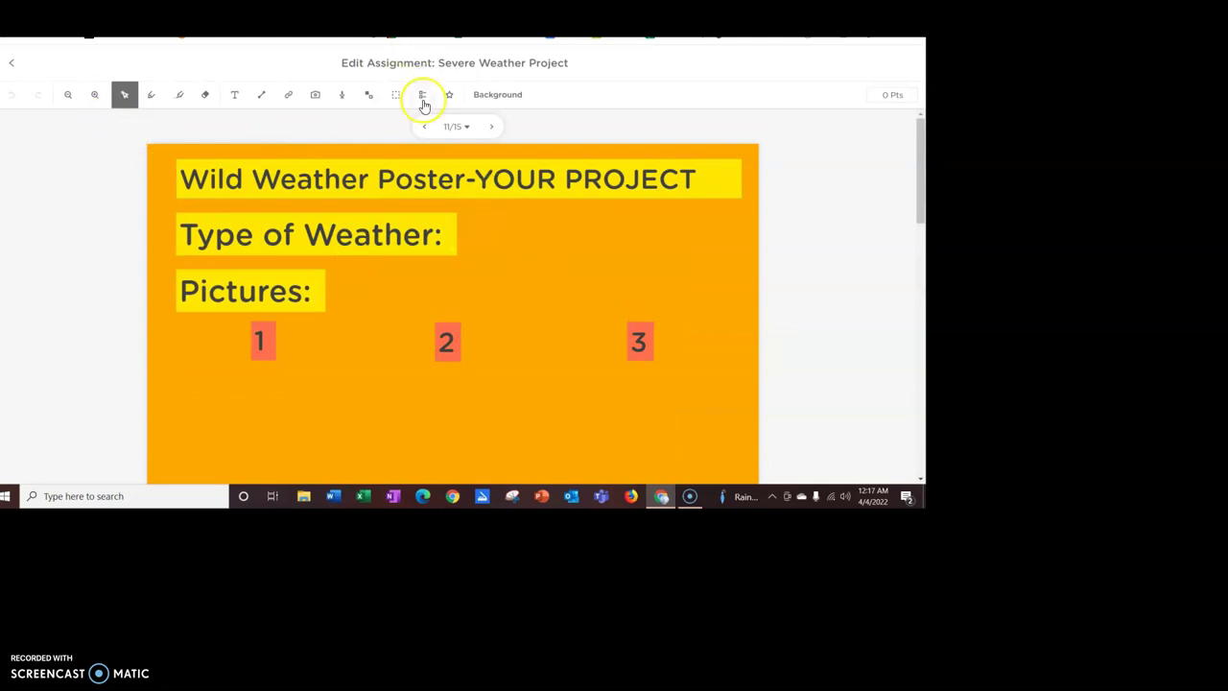
right_click(490, 126)
Skim the rubric on page 12/15, then continue to page 13/15
left_click(491, 129)
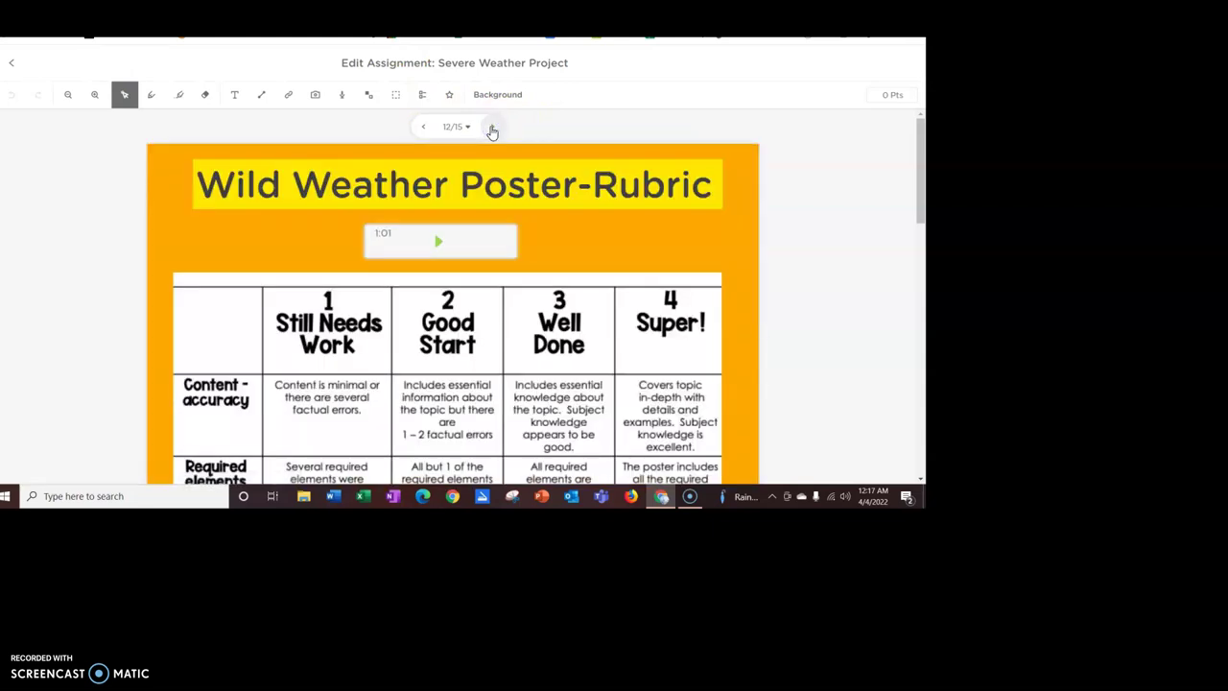
scroll(569, 251, "down", 2)
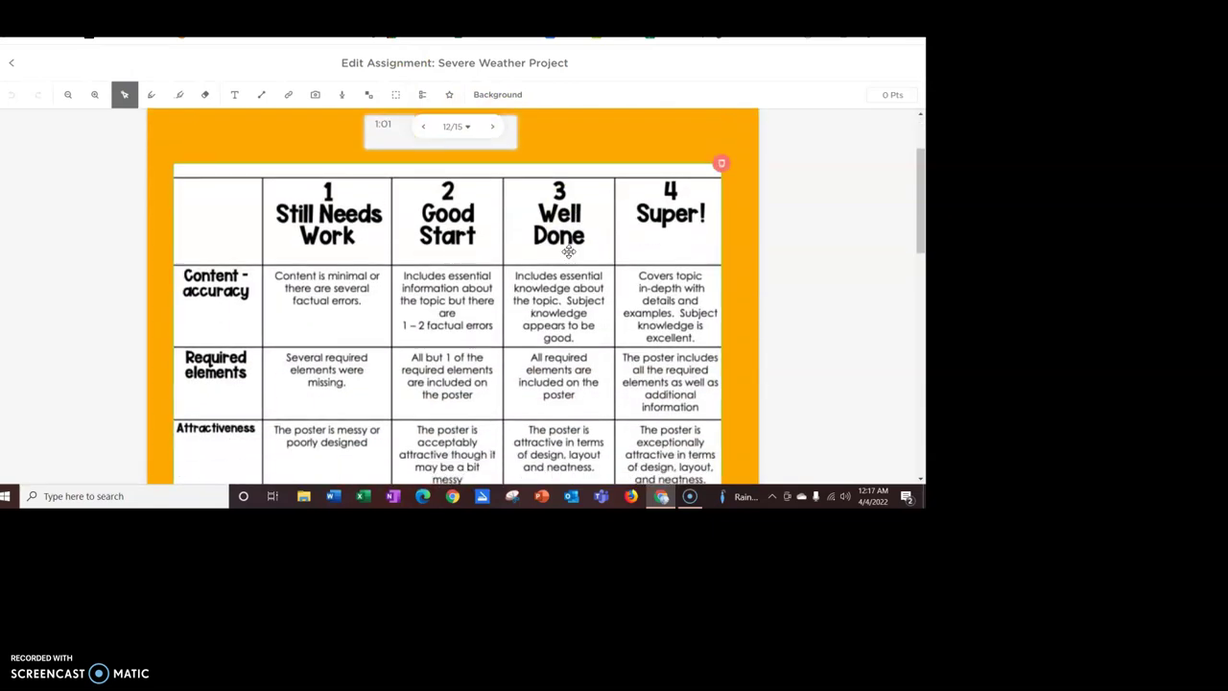
scroll(568, 251, "down", 6)
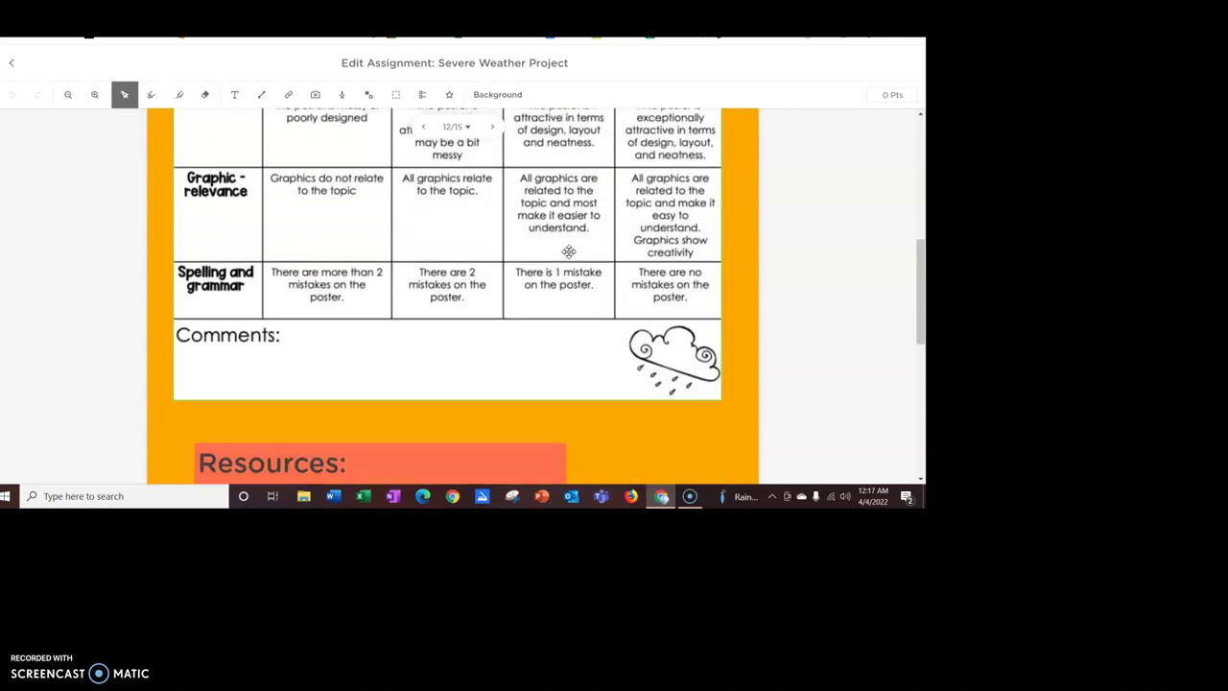
scroll(569, 251, "up", 2)
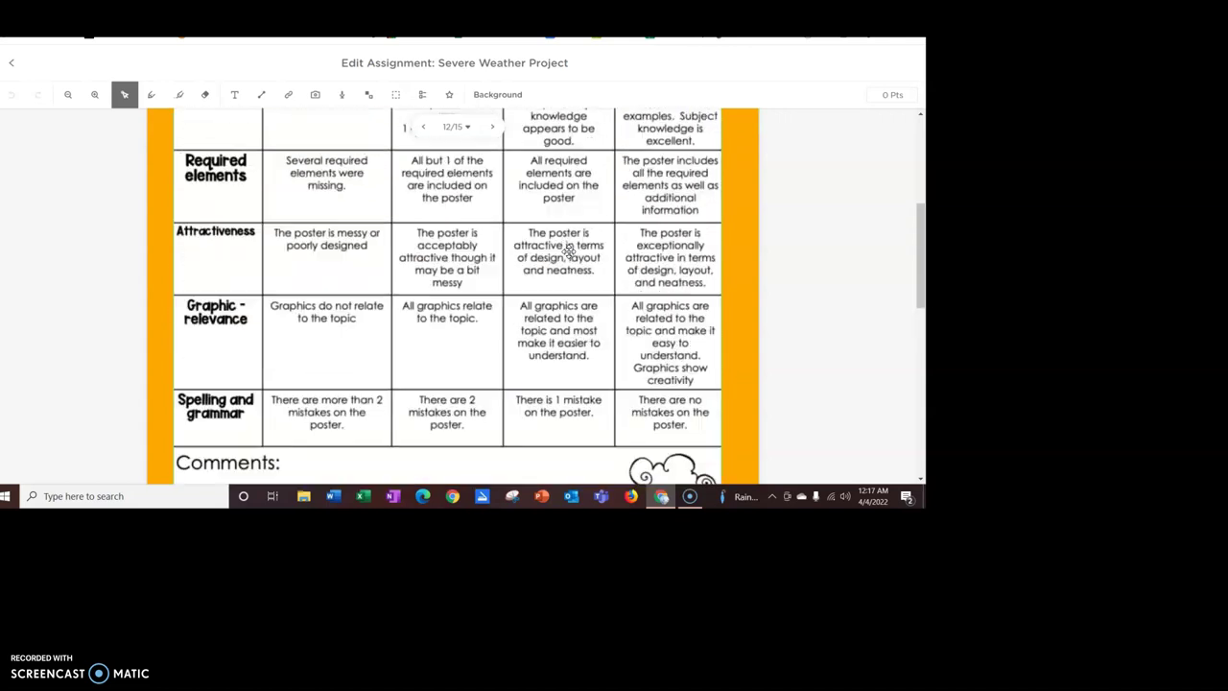
left_click(492, 127)
Return from the Pixton Weather Forecast page 13/15 back to the rubric on 12/15
scroll(457, 294, "down", 1)
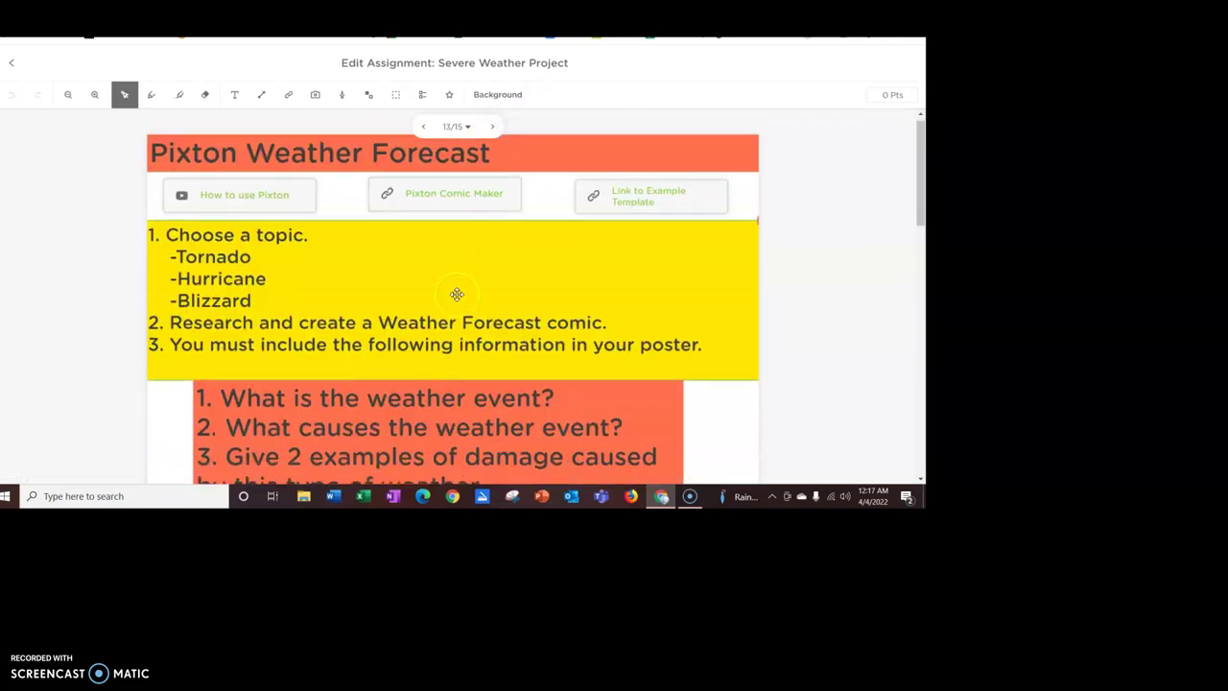
left_click(403, 93)
left_click(423, 127)
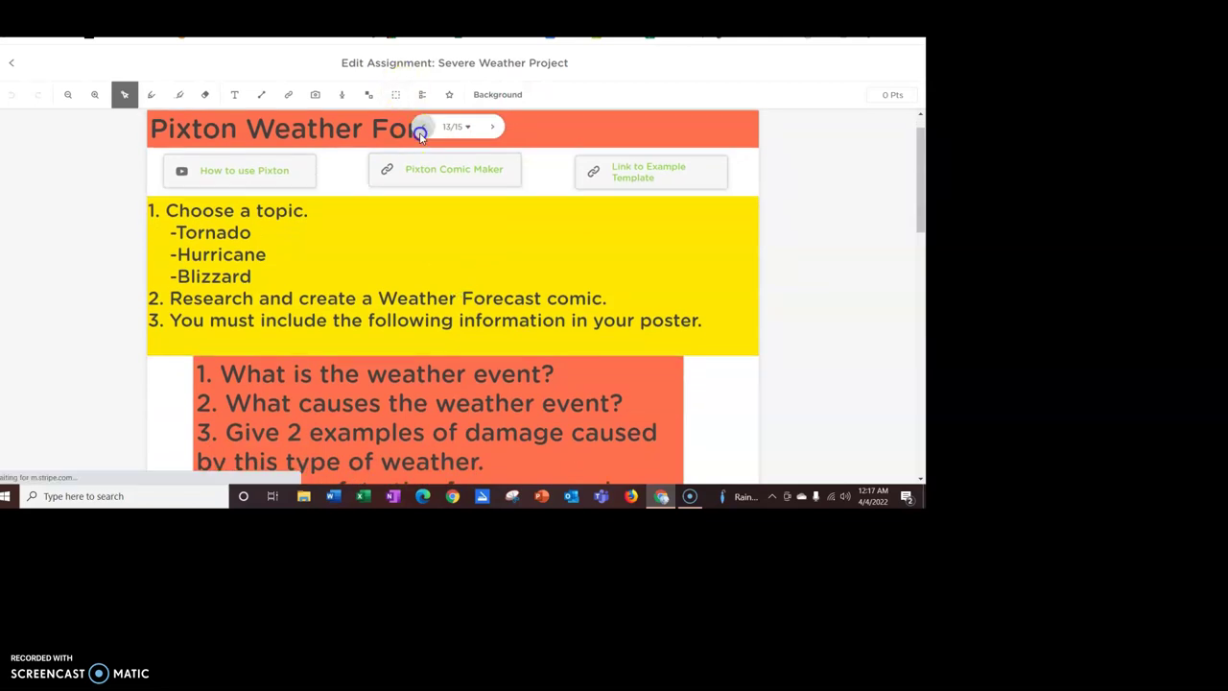